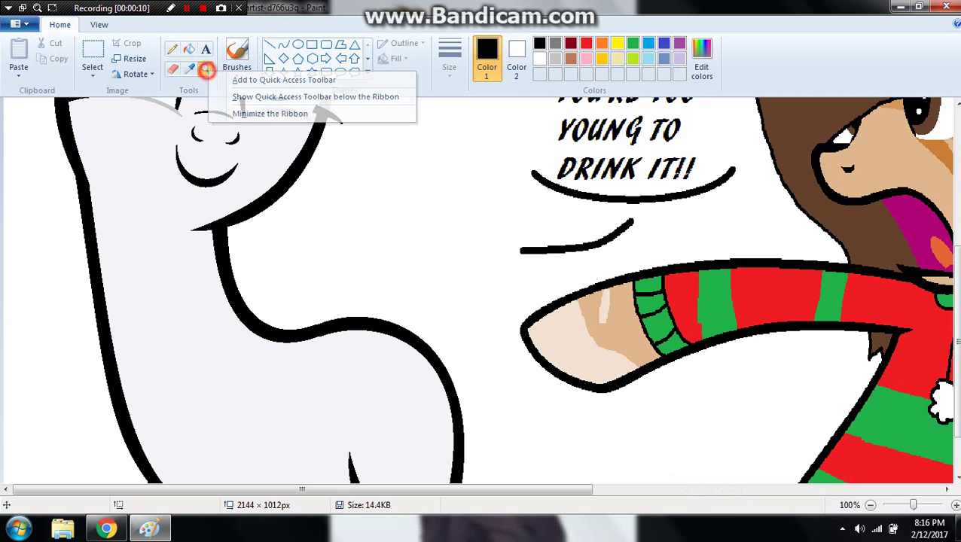
- Sample the brown pony's darker tan face marking and fill the white unicorn's body and face with it
left_click(189, 50)
left_click(205, 69)
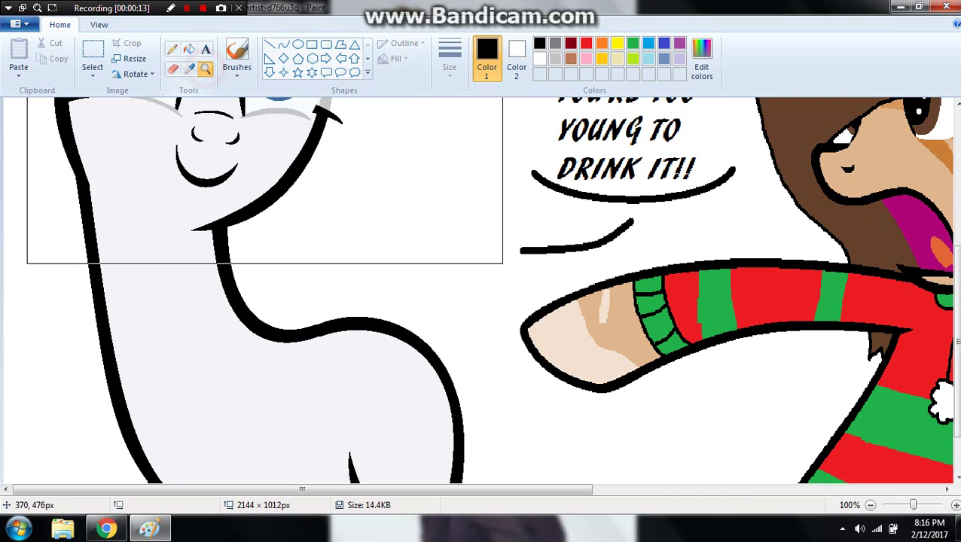
right_click(264, 167)
right_click(264, 167)
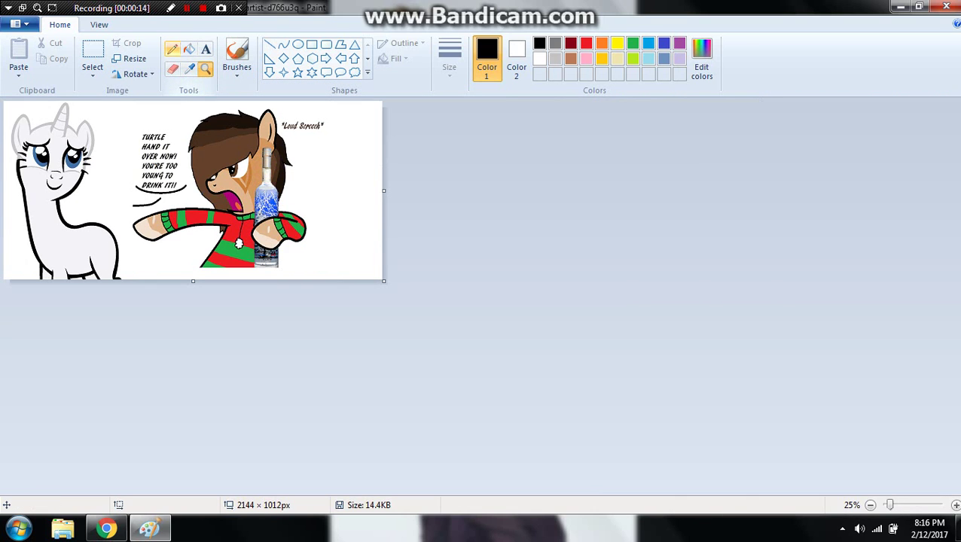
left_click(189, 69)
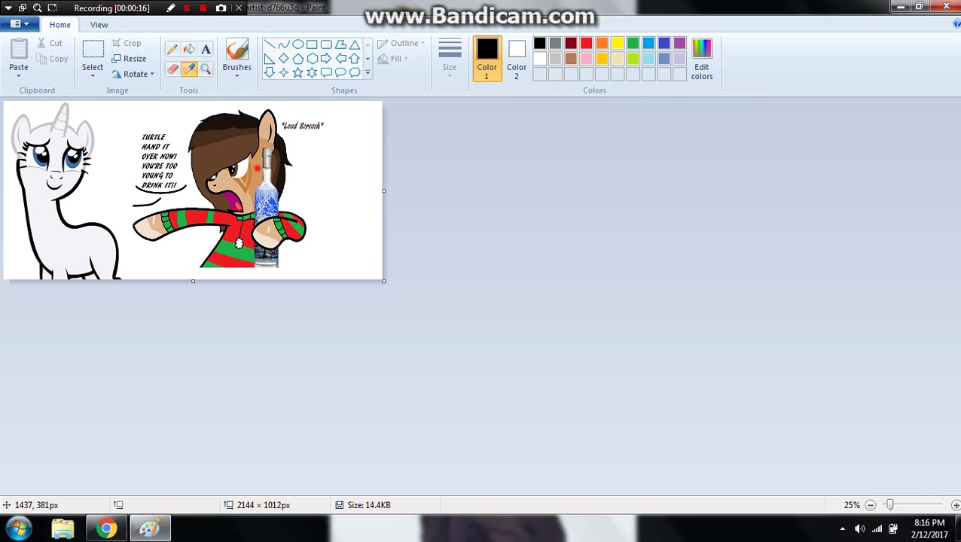
left_click(256, 169)
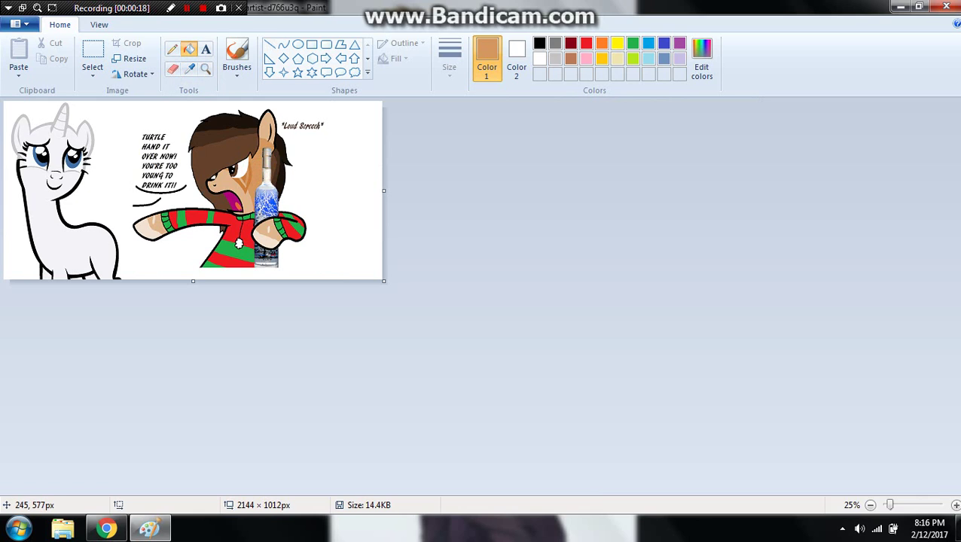
left_click(49, 210)
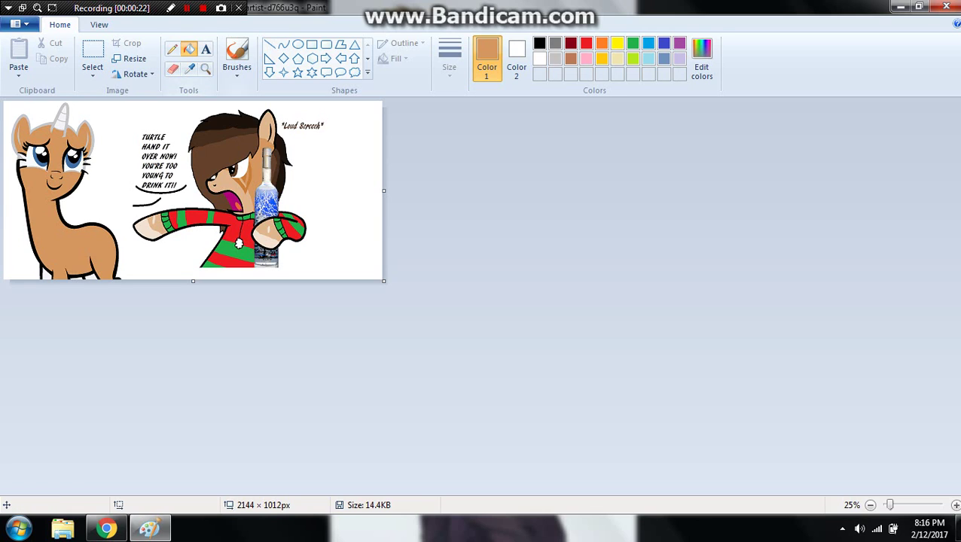
- Set up the Curve tool with red and the thickest line size, and launch Spotify
left_click(283, 44)
left_click(585, 43)
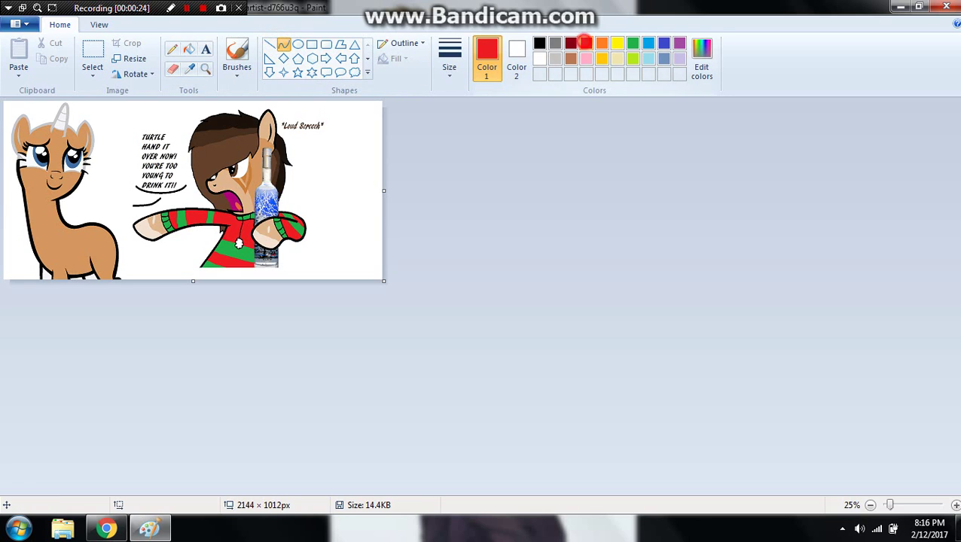
left_click(449, 57)
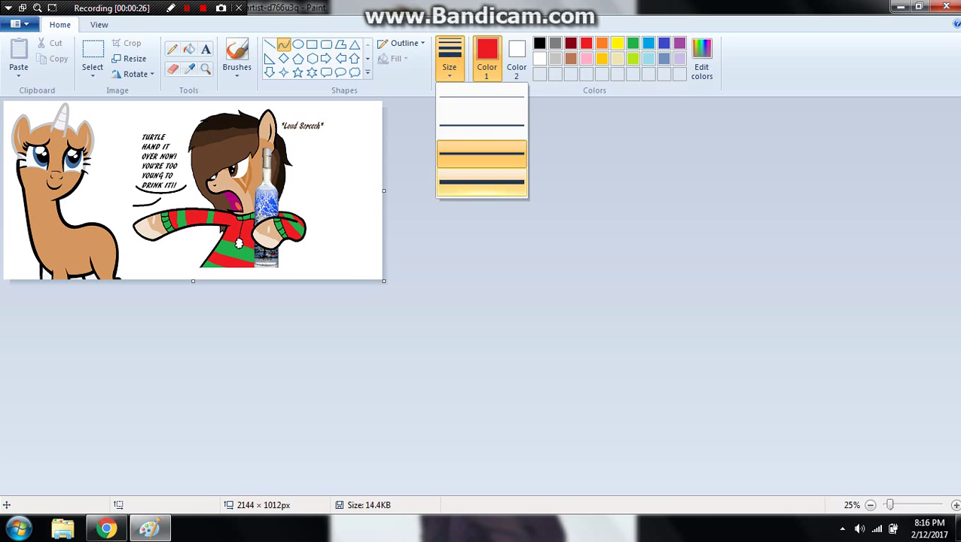
left_click(478, 184)
left_click(18, 529)
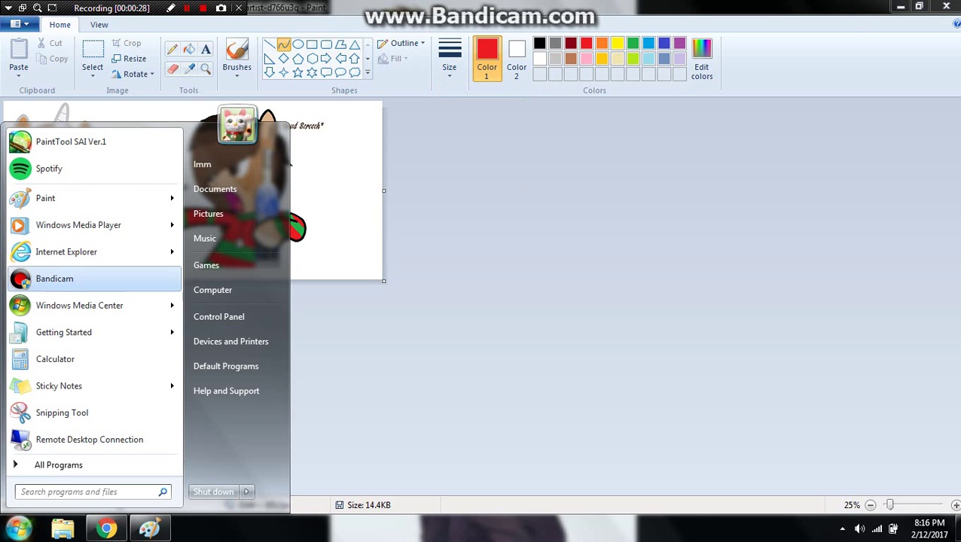
left_click(121, 174)
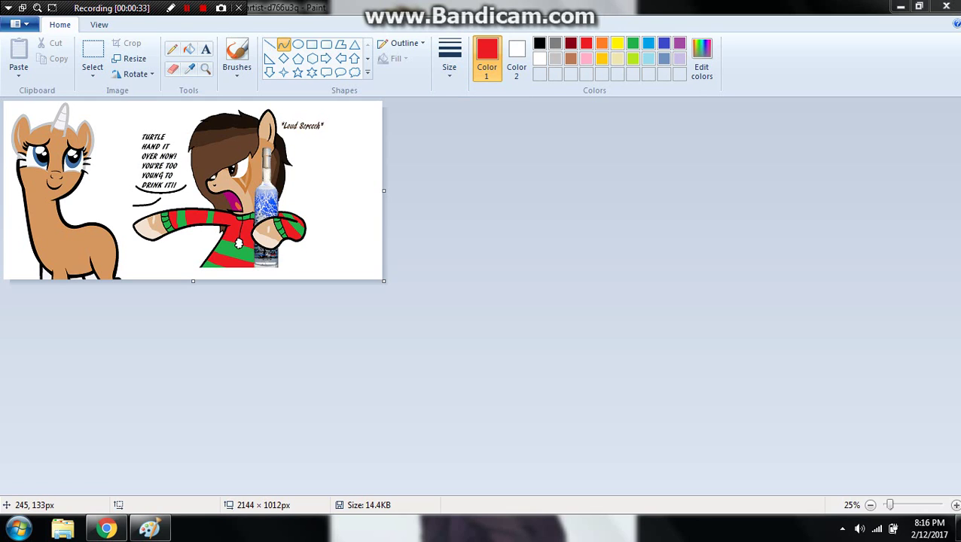
- Draw an upward-bowed red curve about 141 px wide across the base of the unicorn's horn, keeping the thickest line size
left_click_drag(50, 126, 76, 133)
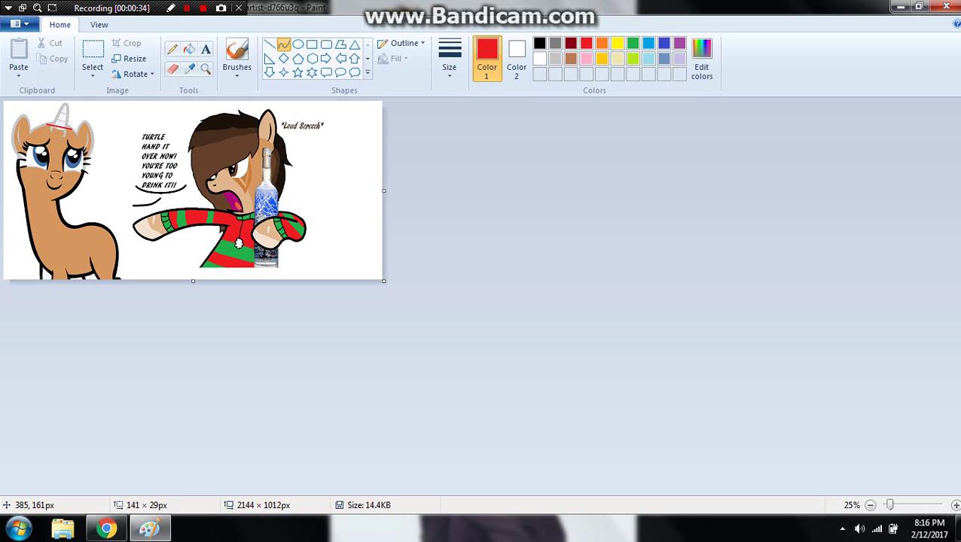
left_click(56, 120)
left_click(63, 120)
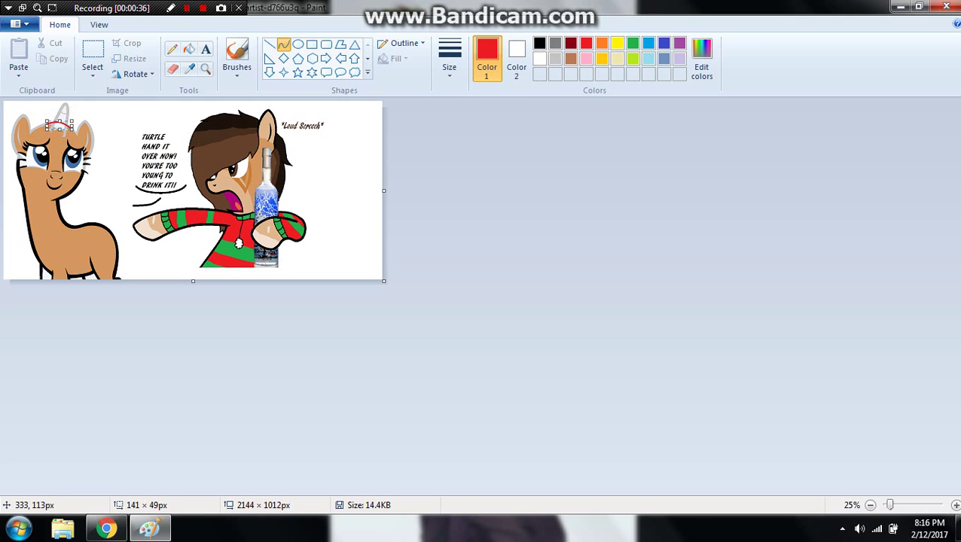
left_click(449, 59)
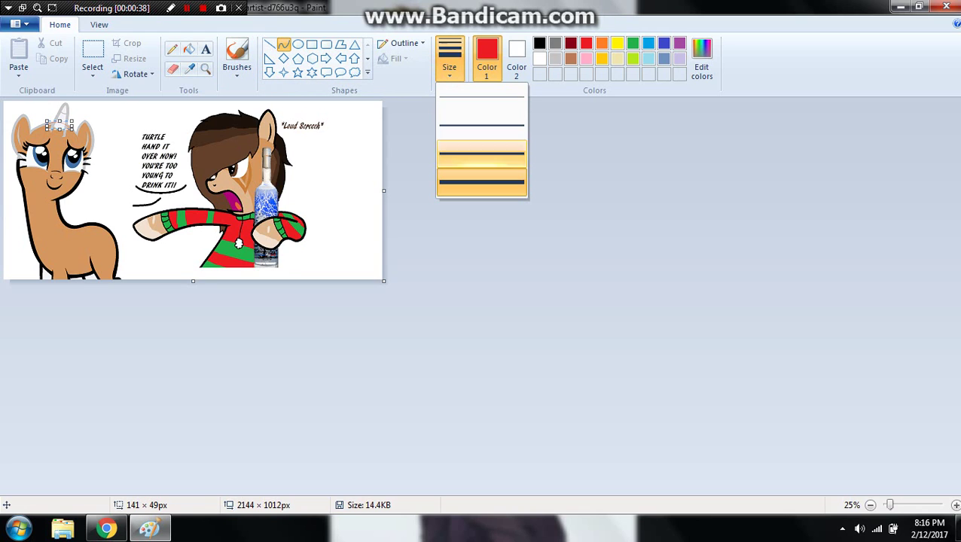
left_click(463, 184)
left_click(361, 161)
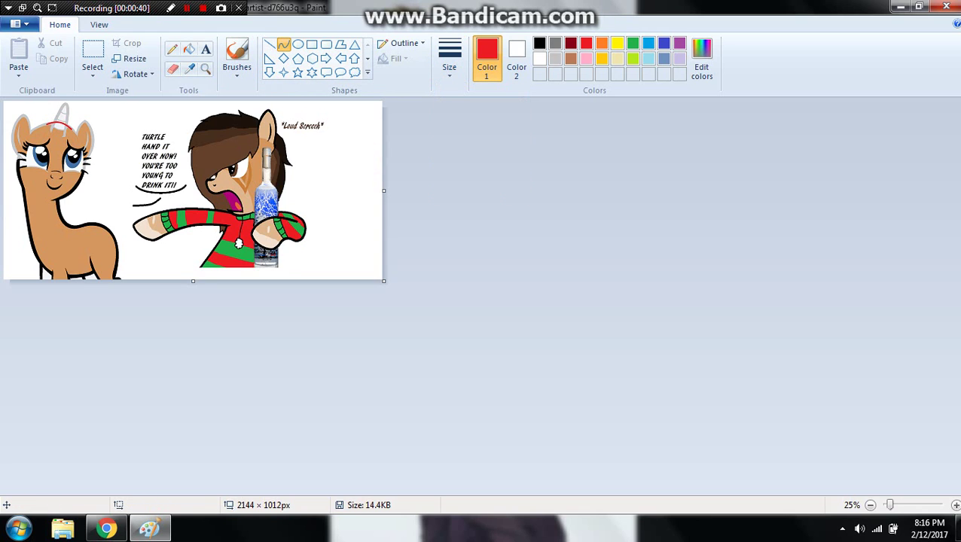
- Add another red curve over the left part of the line across the horn base to thicken it
left_click(205, 69)
left_click(200, 191)
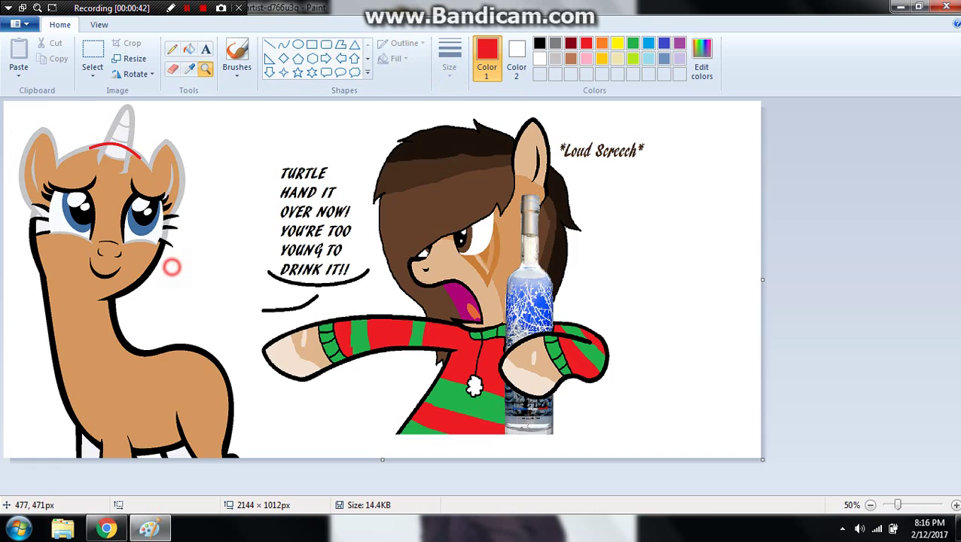
left_click(183, 199)
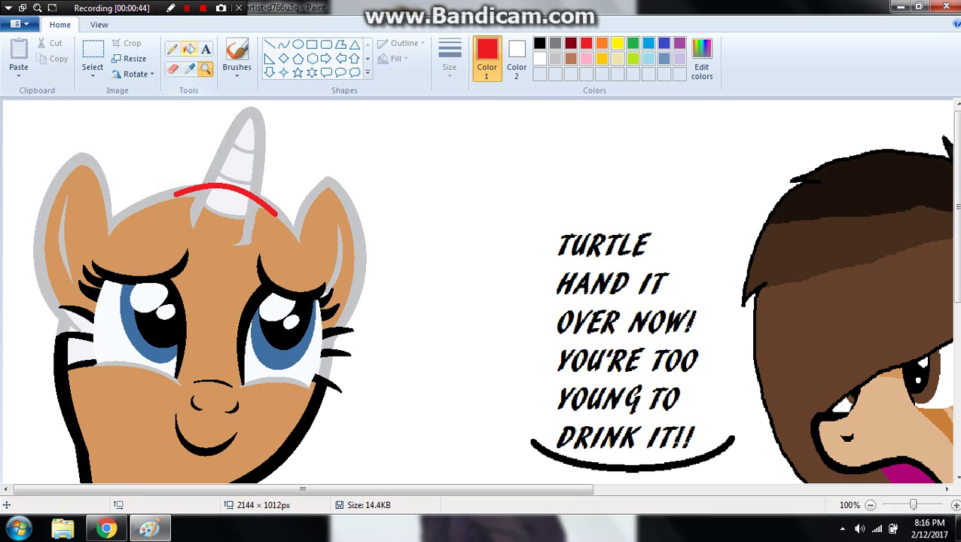
left_click(283, 44)
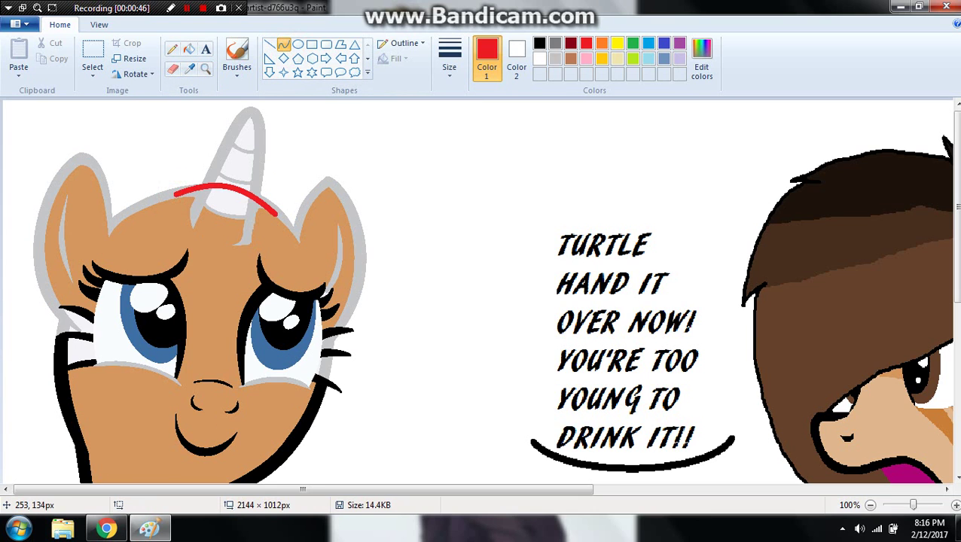
left_click_drag(177, 194, 275, 182)
left_click(233, 188)
left_click(279, 183)
left_click(303, 148)
left_click_drag(174, 195, 220, 173)
left_click(319, 170)
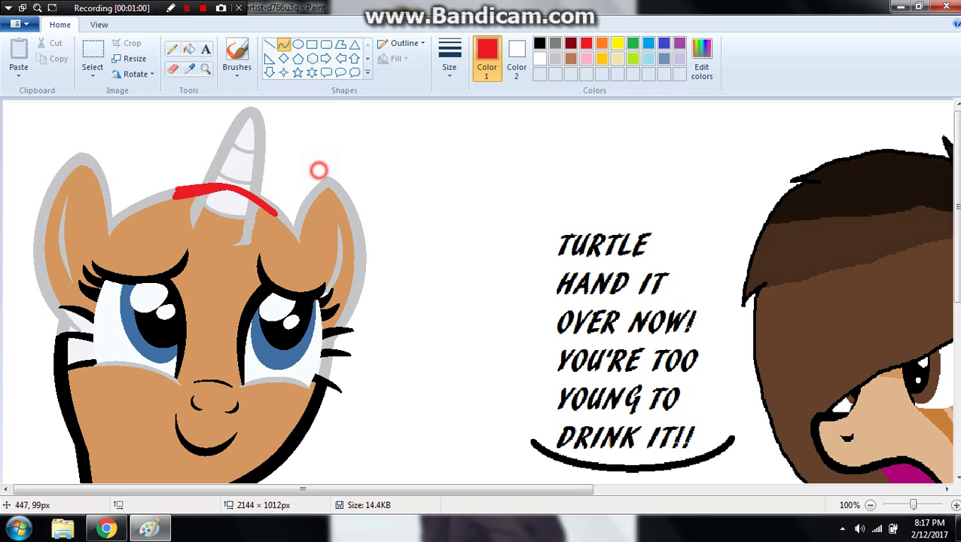
- Try to erase the horn's grey outline by filling it with white, and undo the fill
left_click(189, 48)
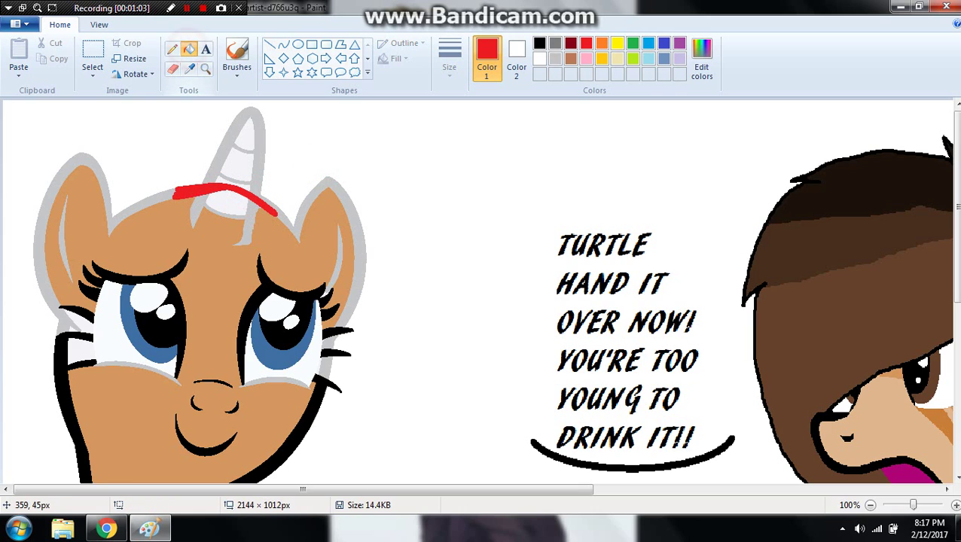
right_click(256, 113)
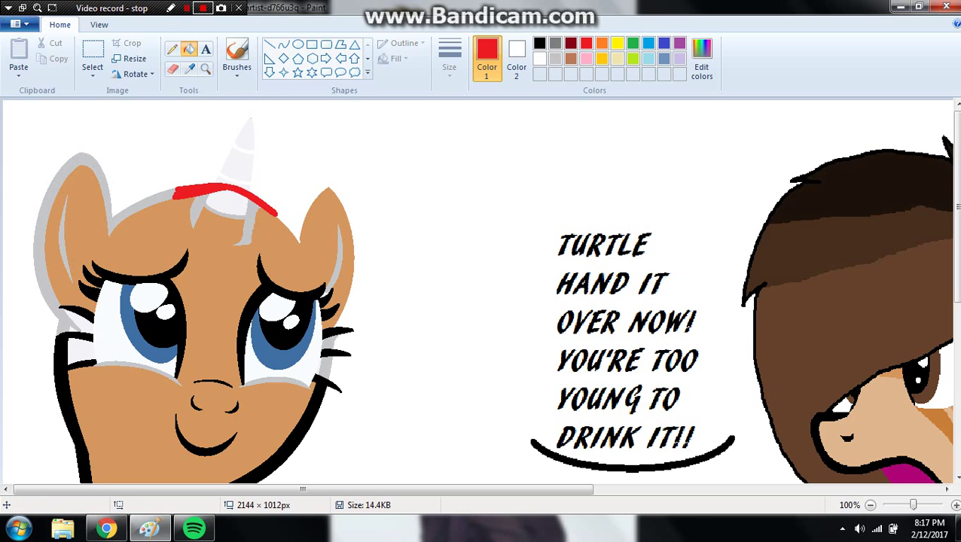
left_click_drag(280, 6, 292, 65)
left_click(57, 64)
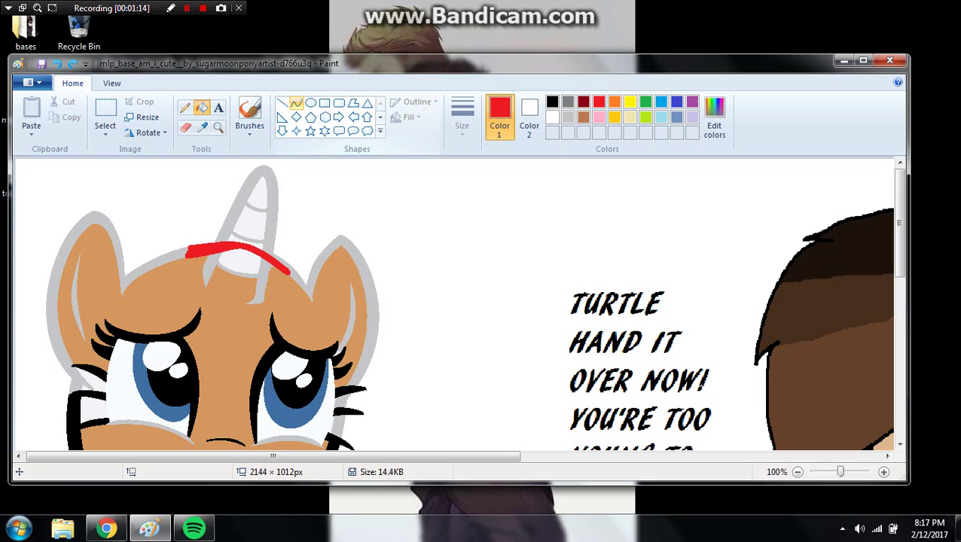
- Extend the red line toward the right ear with a short curve about 39 × 37 px to close off the head outline
left_click(296, 103)
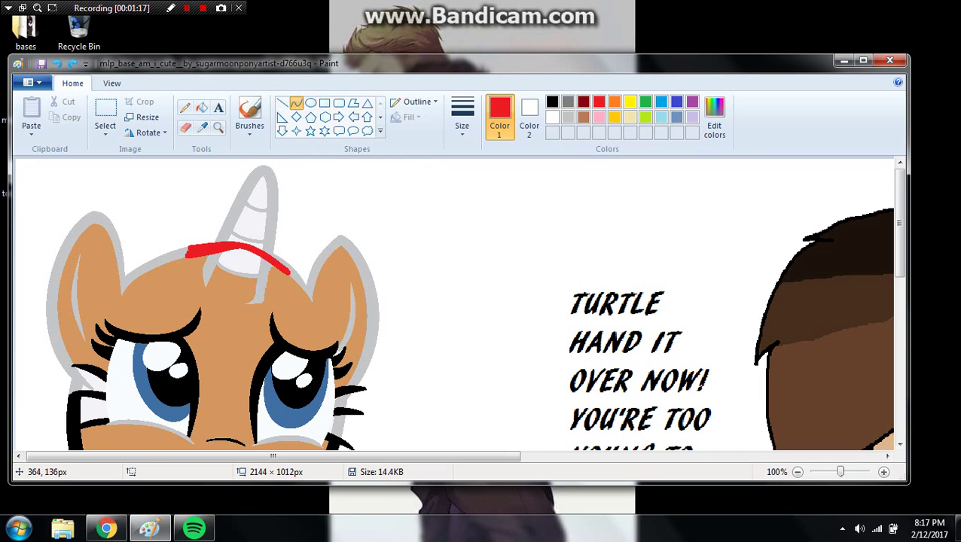
left_click_drag(271, 255, 298, 280)
left_click(290, 271)
left_click(290, 271)
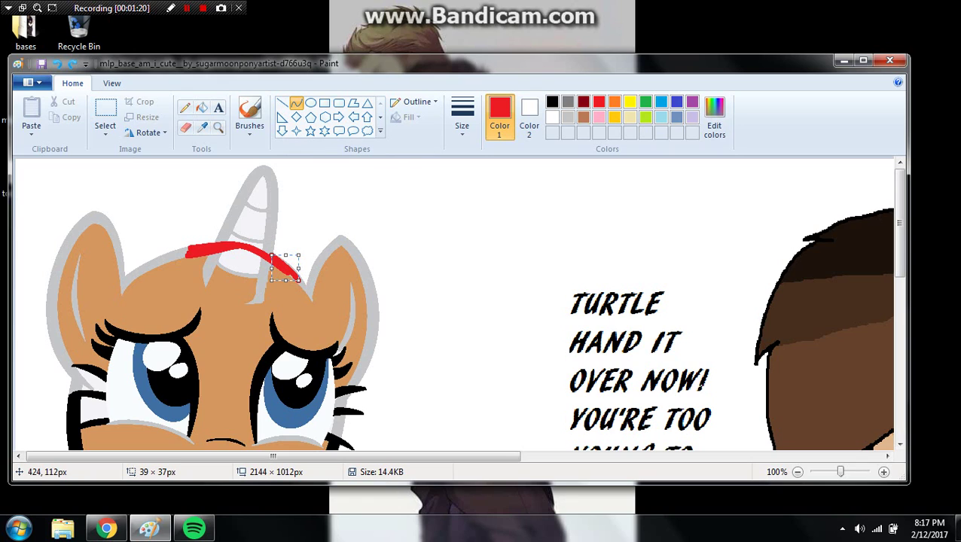
- Erase the horn above the red line by filling its grey outline and pale segments with white
left_click(201, 108)
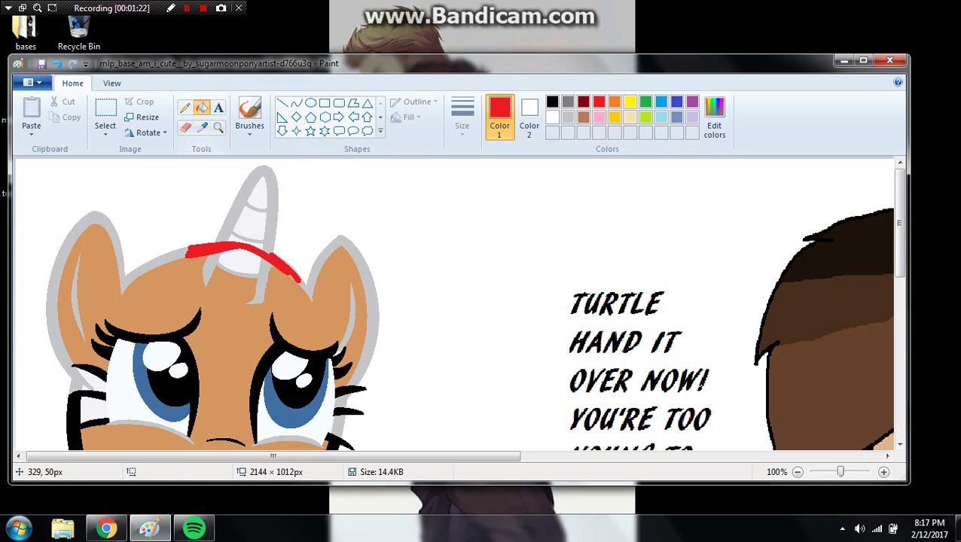
right_click(272, 200)
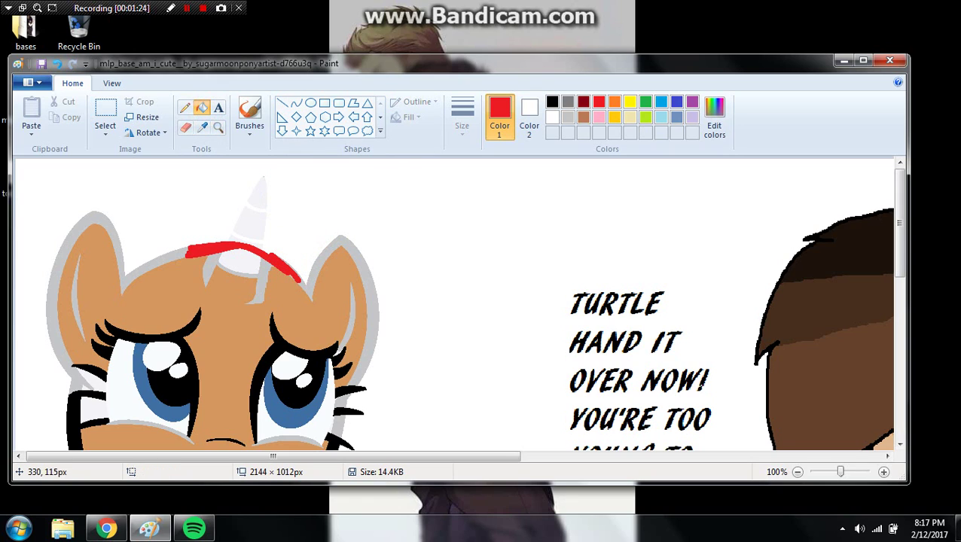
right_click(251, 243)
right_click(252, 233)
right_click(264, 191)
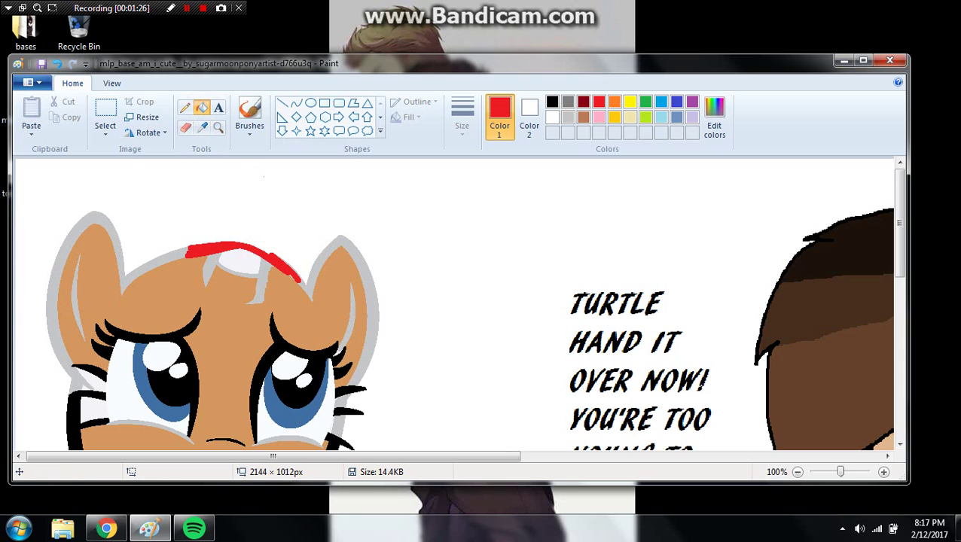
- Fill the red line, the grey head and ear outlines, and the right ear's inner line with black
left_click(202, 107)
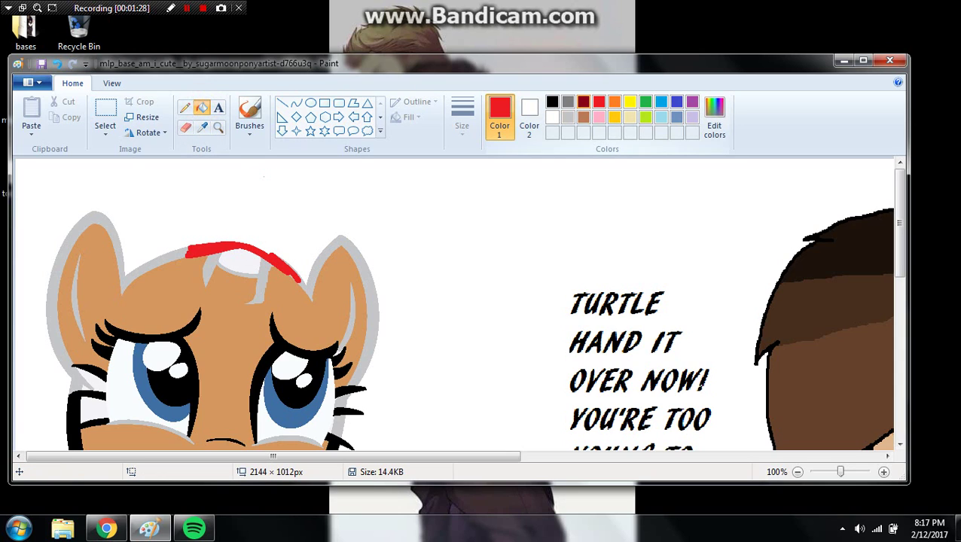
left_click(556, 99)
left_click(292, 273)
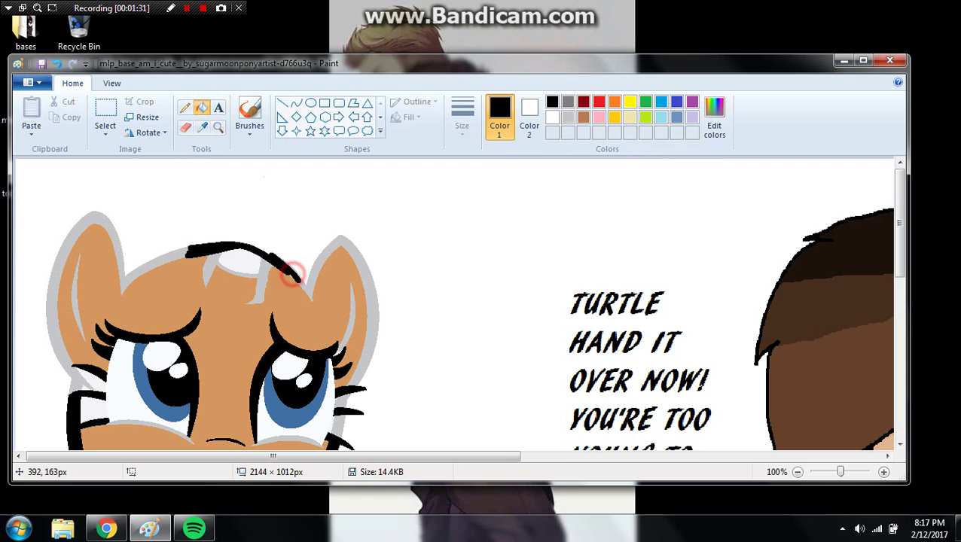
left_click(307, 283)
left_click(293, 278)
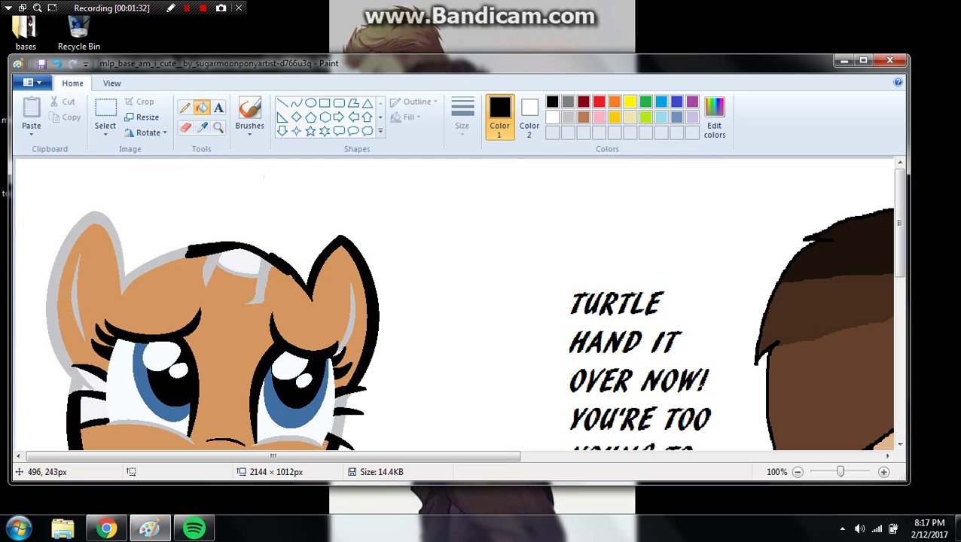
left_click(349, 325)
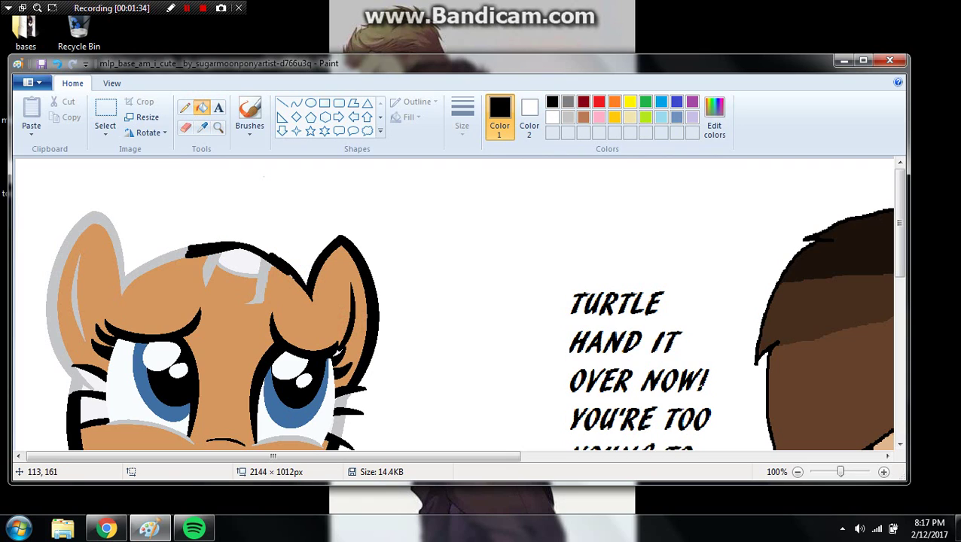
left_click(103, 219)
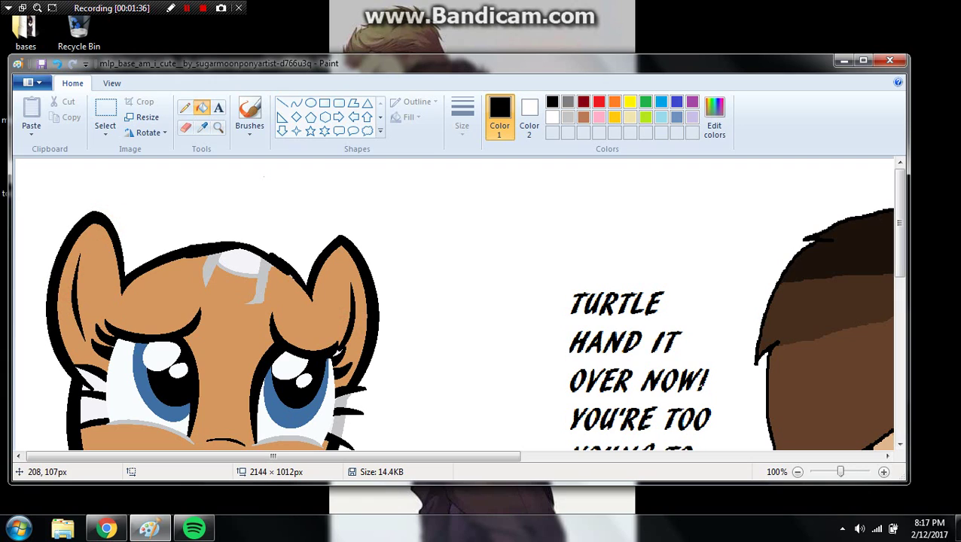
- Sample the pony's tan coat and fill the horn remnants, the left cheek and the gap beside the right eye with it
left_click(219, 127)
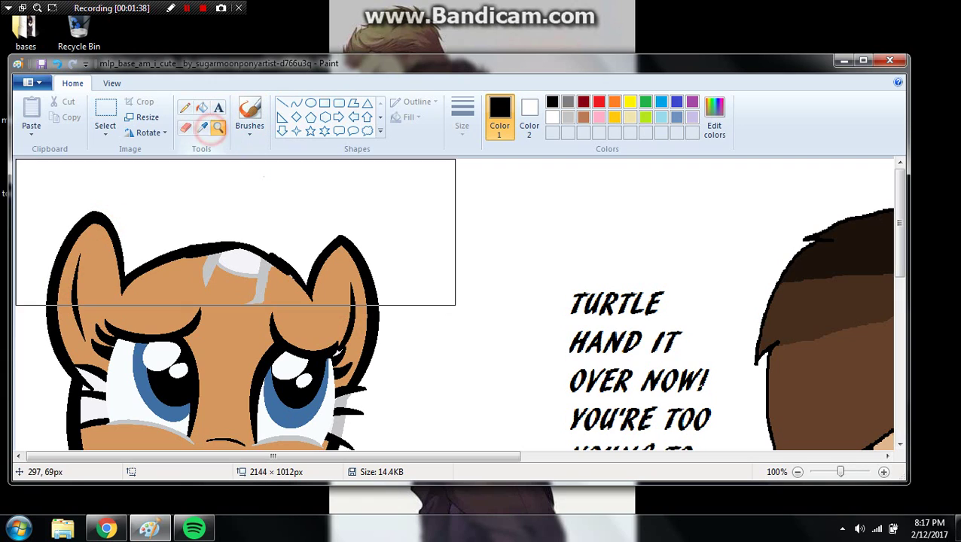
left_click(202, 127)
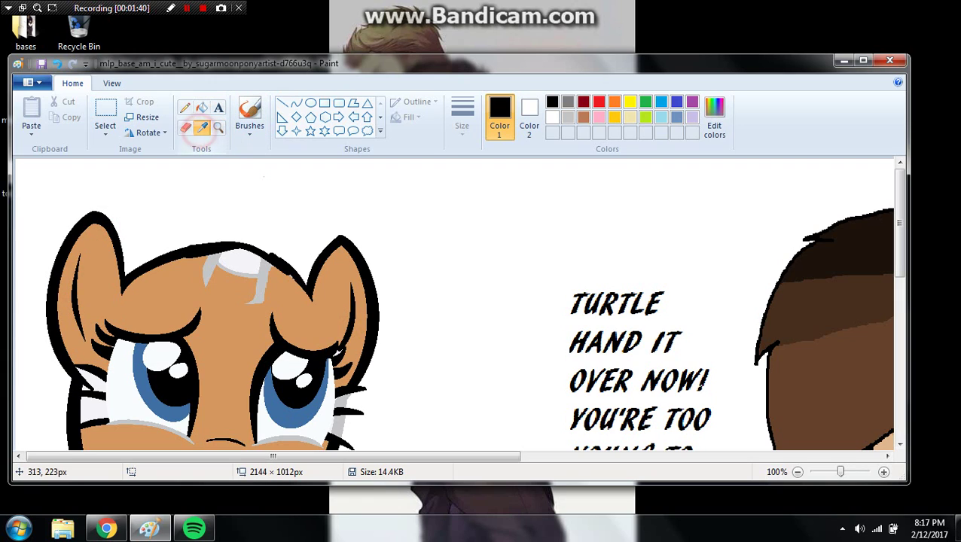
left_click(237, 314)
left_click(264, 278)
left_click(252, 267)
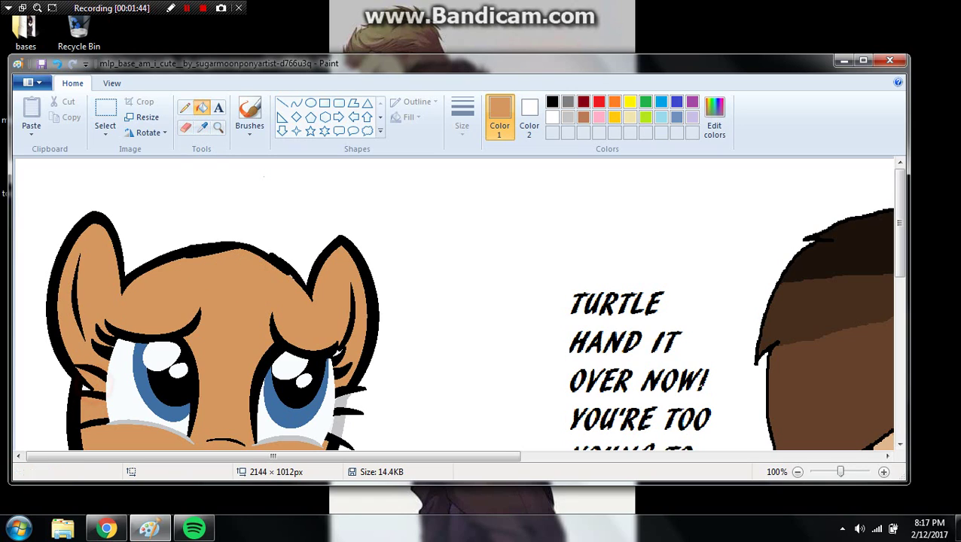
left_click(85, 387)
left_click(336, 351)
- Sample the head outline's black and fill the grey edge beside the right eye with it, undoing the misplaced coat fill
left_click(203, 128)
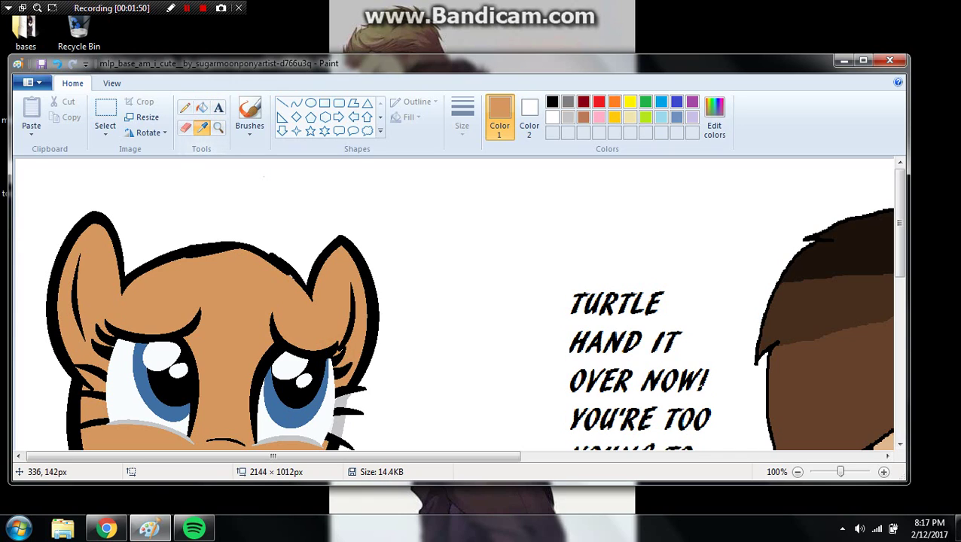
left_click(256, 253)
left_click(289, 274)
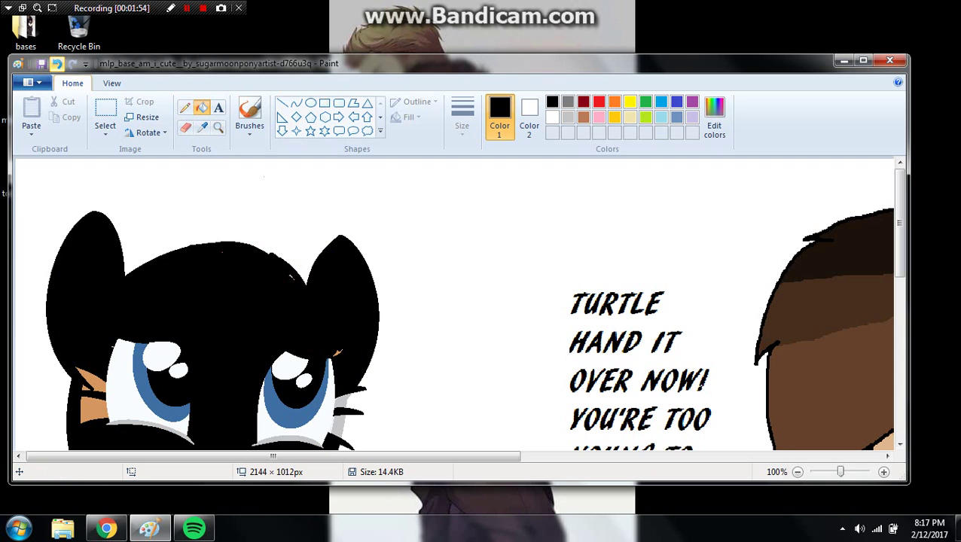
left_click(56, 63)
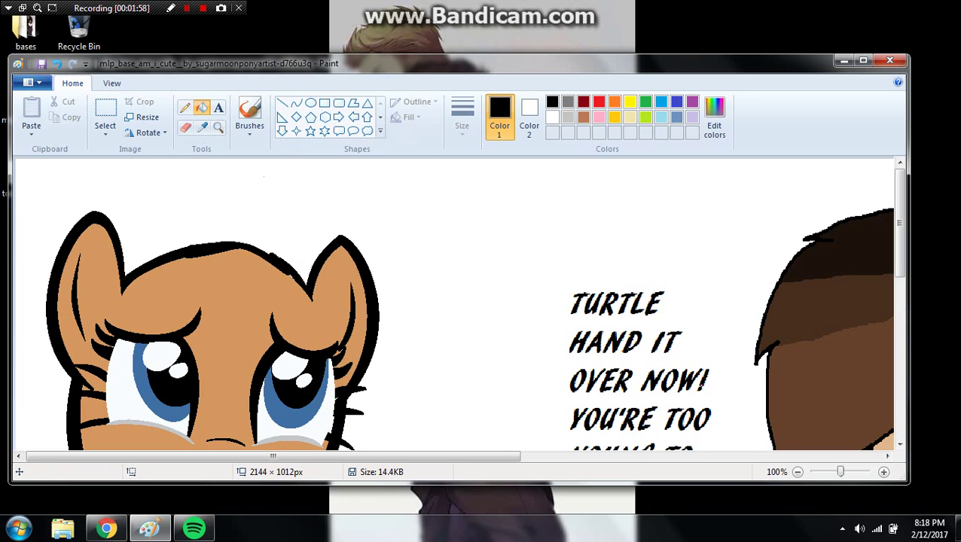
- Fill the grey lines beneath both of the tan pony's eyes with black, undoing the misplaced fill in the right eye
left_click(218, 127)
right_click(262, 218)
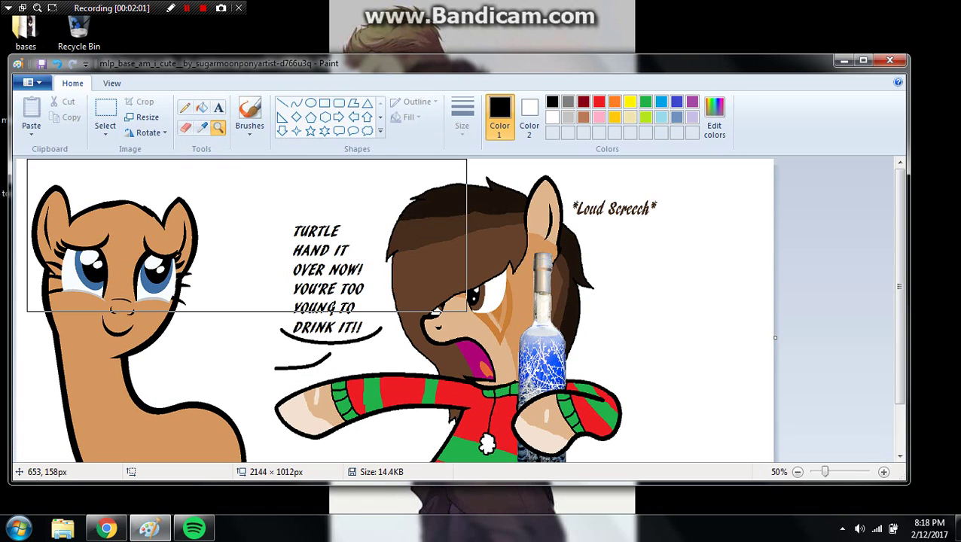
left_click(201, 108)
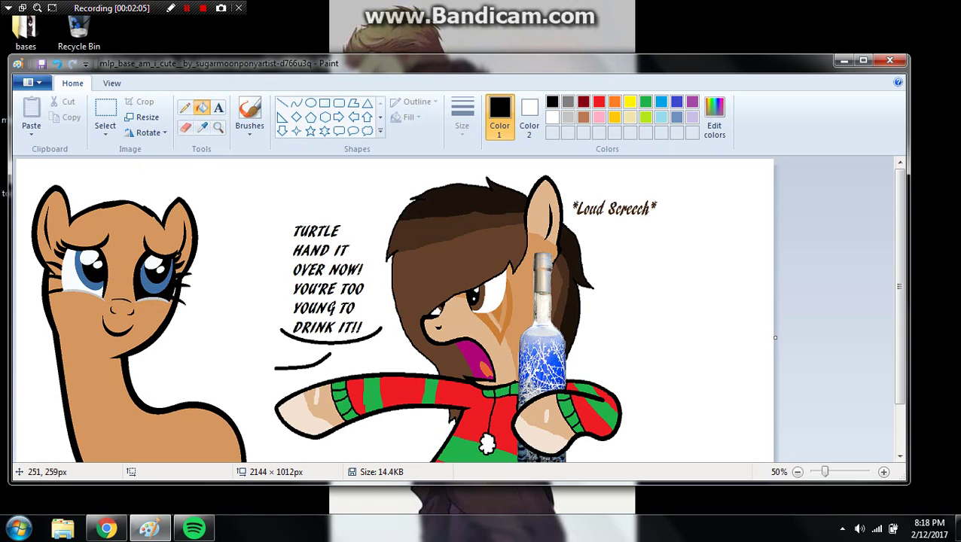
left_click(57, 64)
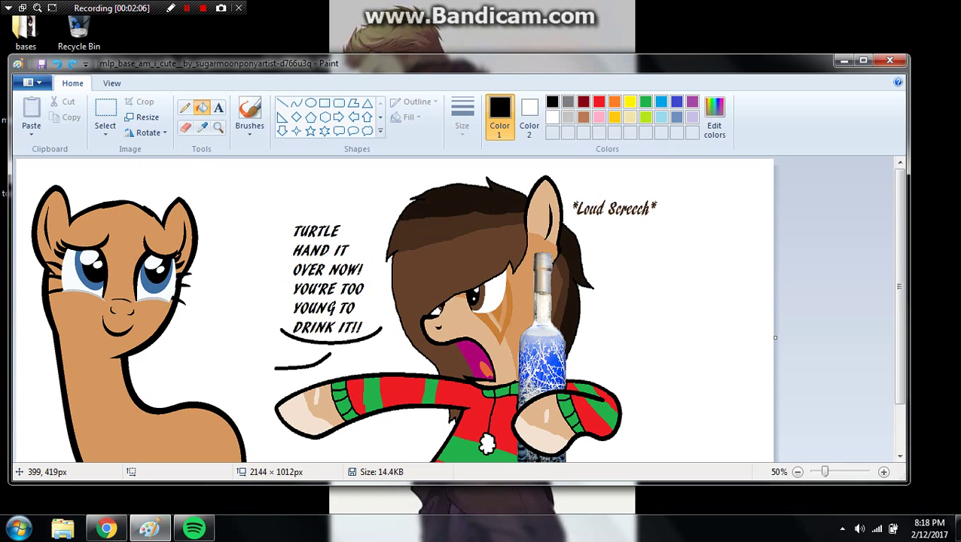
left_click(156, 298)
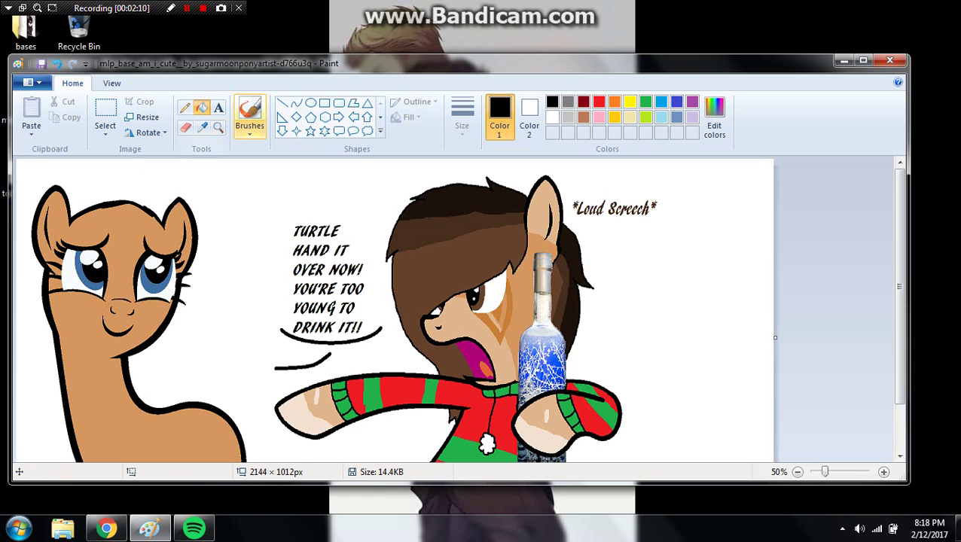
- Sample the light tan of the brown pony's muzzle and choose the Curve tool
left_click(201, 128)
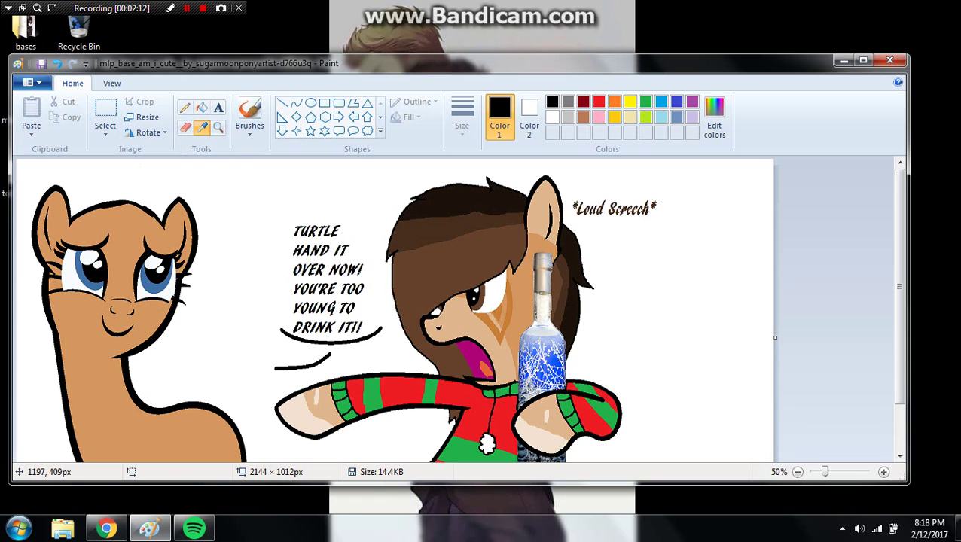
left_click(446, 314)
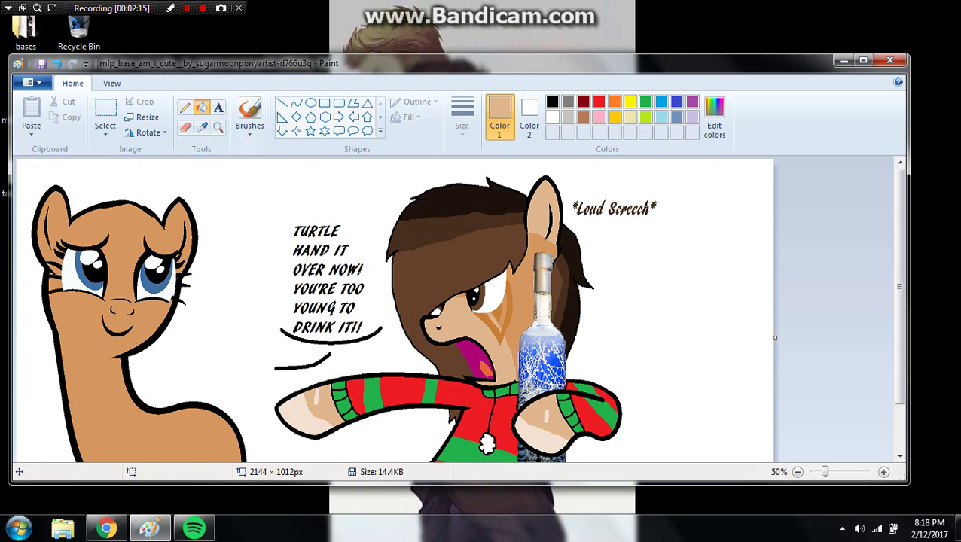
left_click(296, 103)
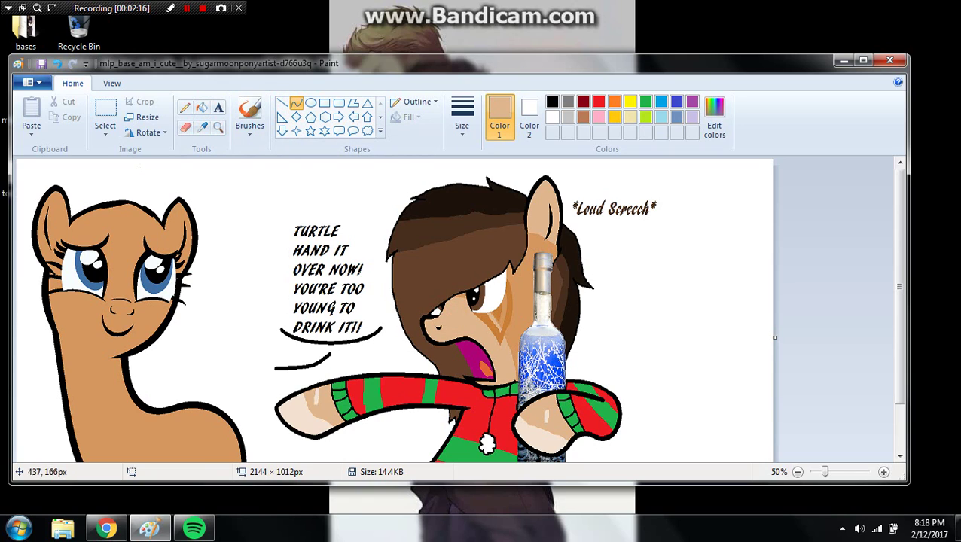
left_click_drag(117, 294, 112, 358)
left_click_drag(104, 309, 77, 343)
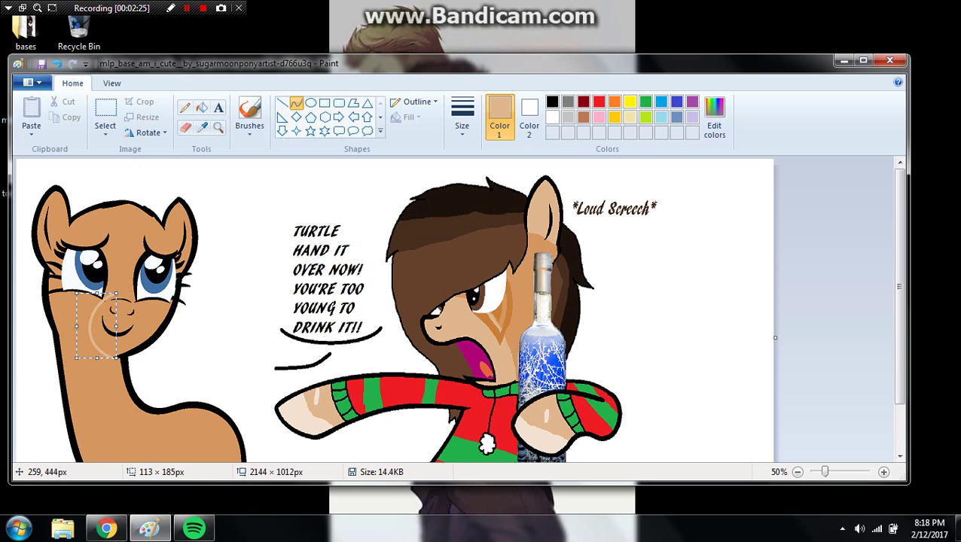
right_click(117, 323)
left_click(140, 324)
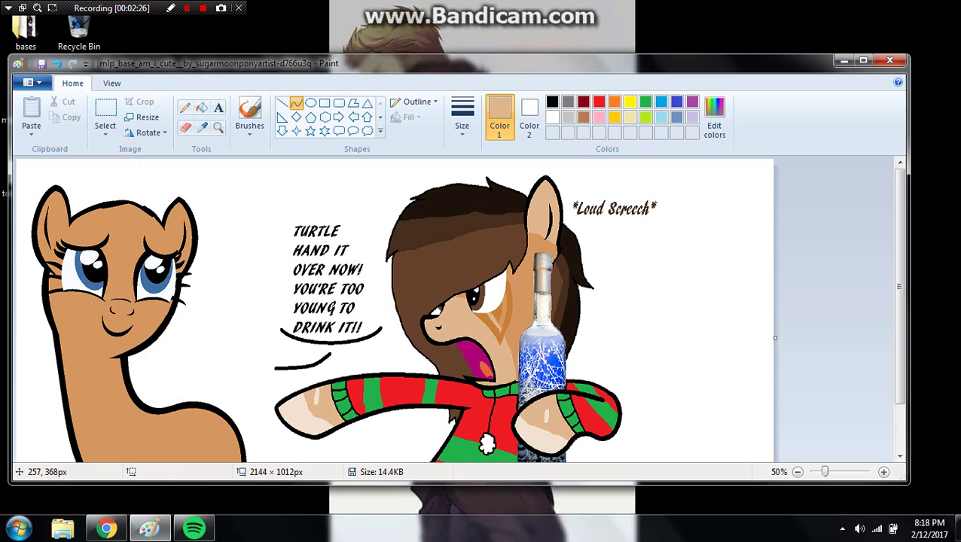
- Draw a light tan curve about 87 × 181 px from above the nose down the left side of the tan pony's muzzle
left_click_drag(109, 296, 76, 362)
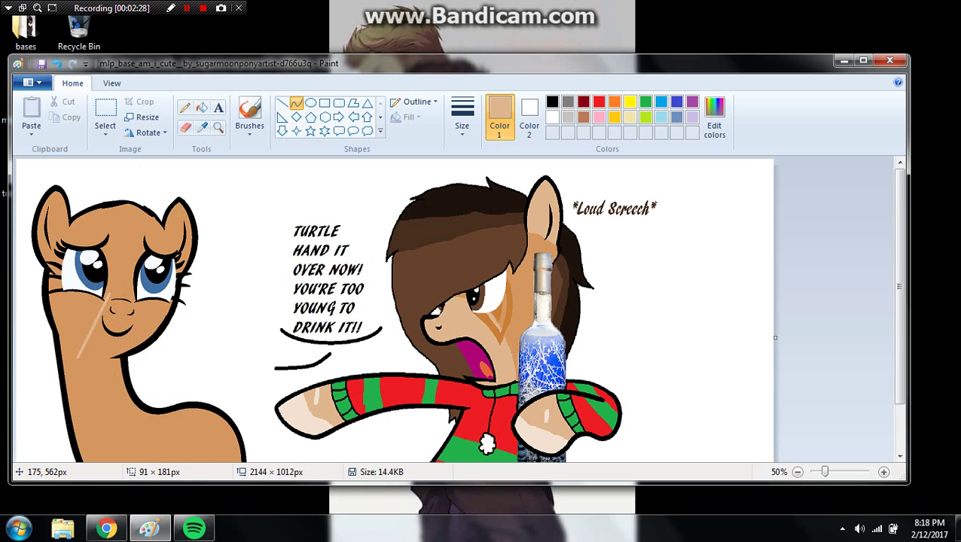
left_click(96, 303)
left_click(89, 312)
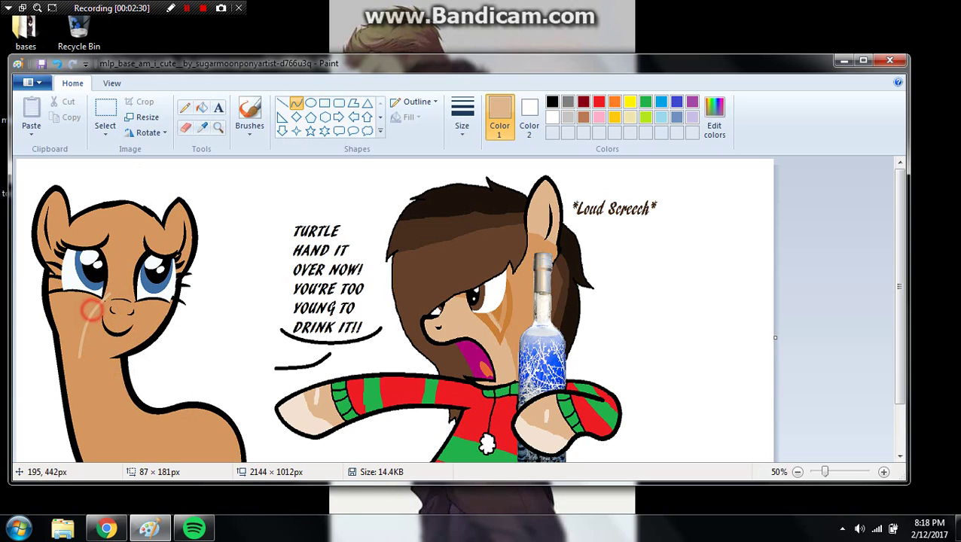
left_click_drag(98, 326, 100, 326)
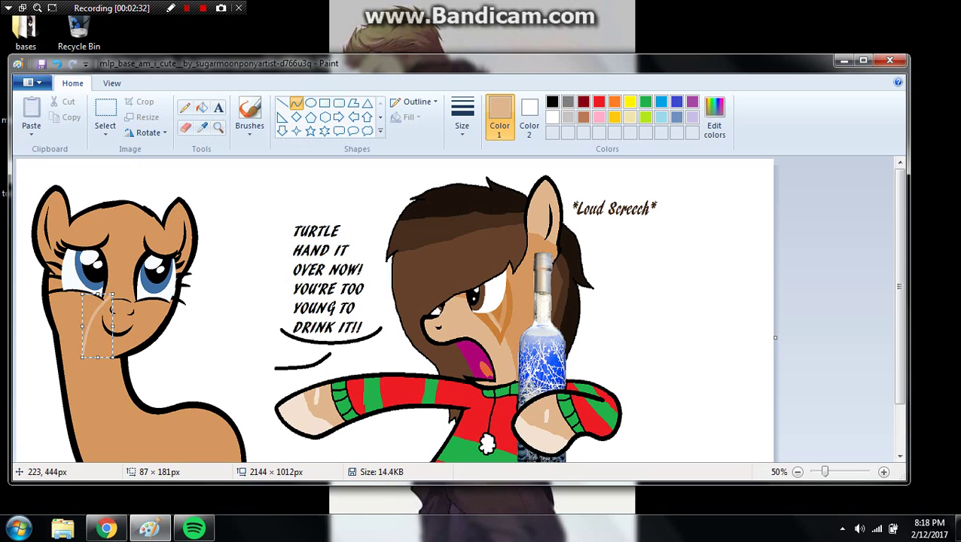
left_click(91, 388)
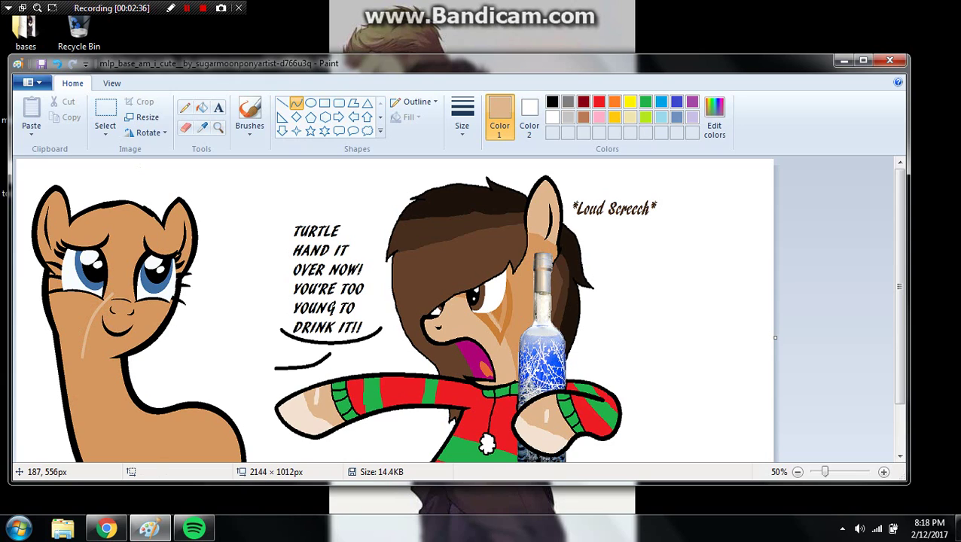
- Draw a shallow curve about 83 × 19 px from the lower end of the muzzle line to the chin outline
left_click_drag(82, 356, 112, 358)
left_click(86, 359)
left_click(86, 362)
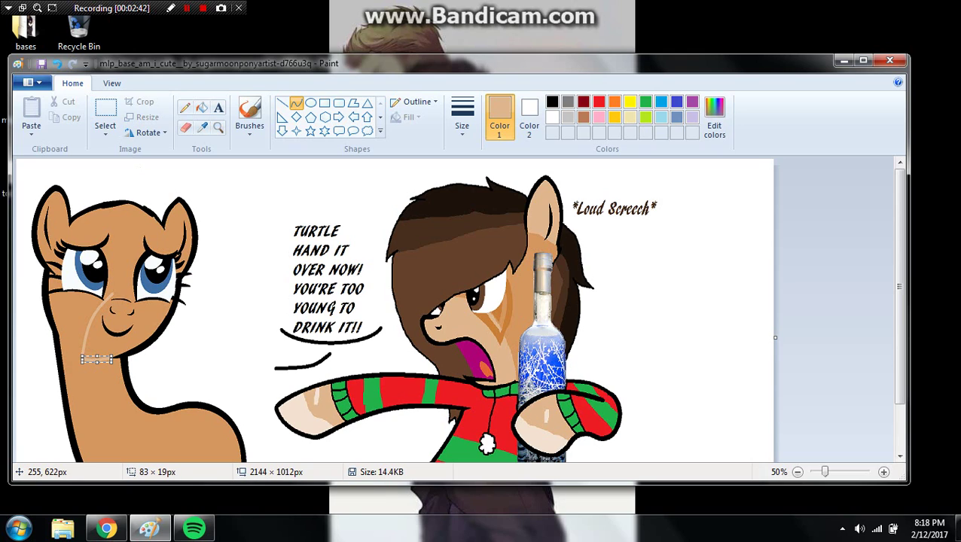
left_click(106, 378)
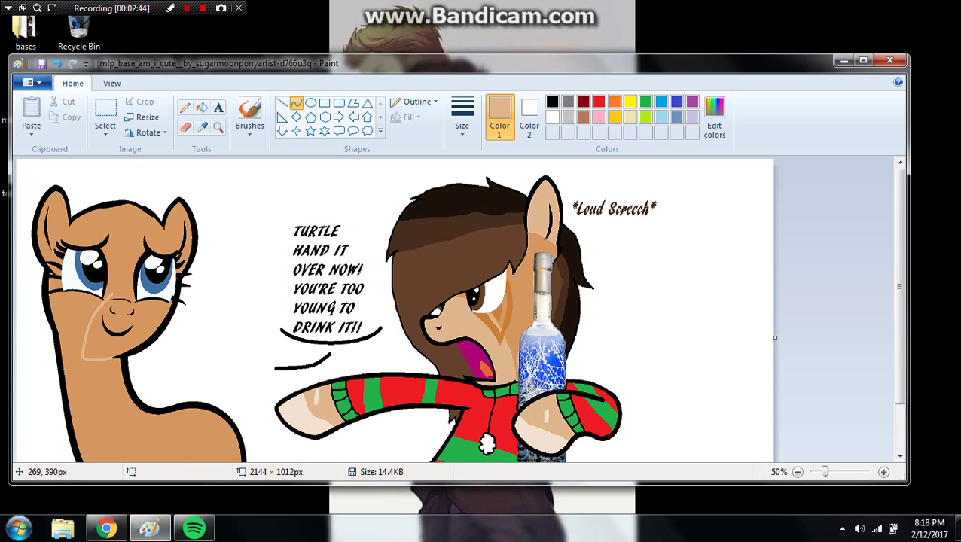
- Draw a curve about 95 × 127 px from above the nose down the muzzle's right side, and remove the stray line above the right ear
left_click_drag(112, 294, 142, 338)
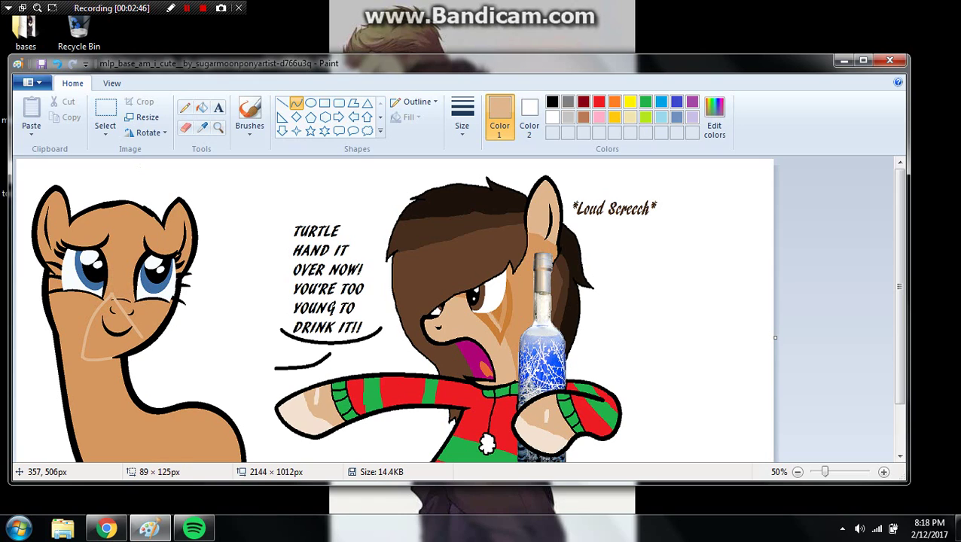
left_click(128, 296)
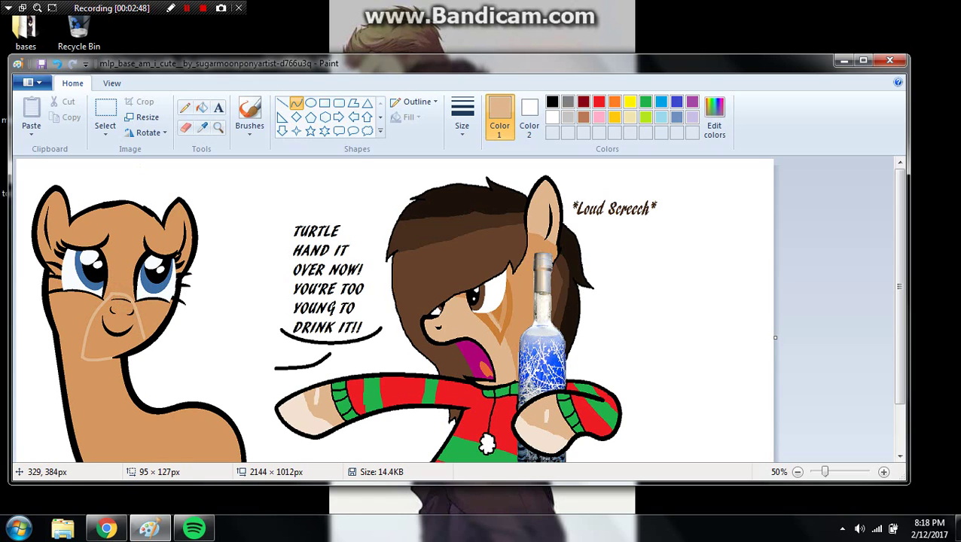
left_click(139, 299)
left_click_drag(184, 179, 205, 201)
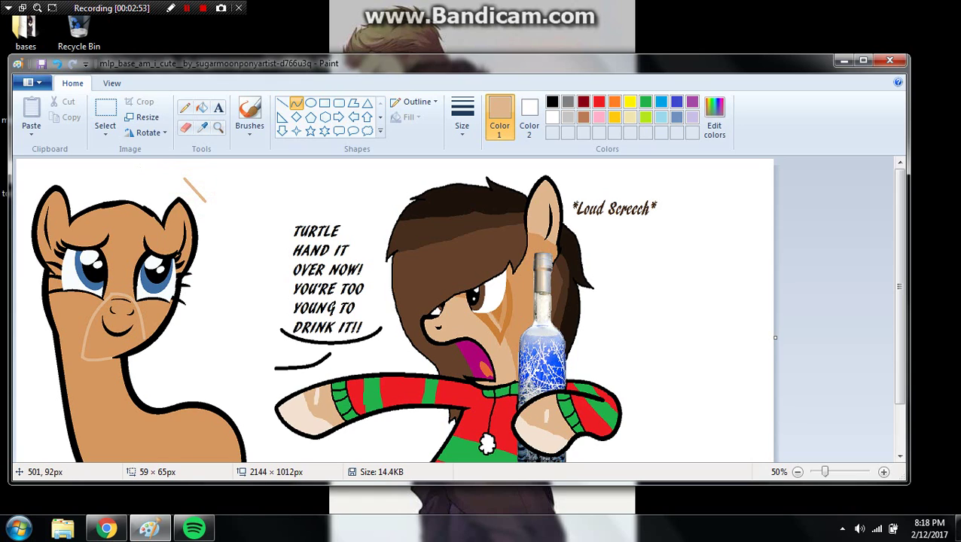
left_click(57, 63)
left_click(202, 108)
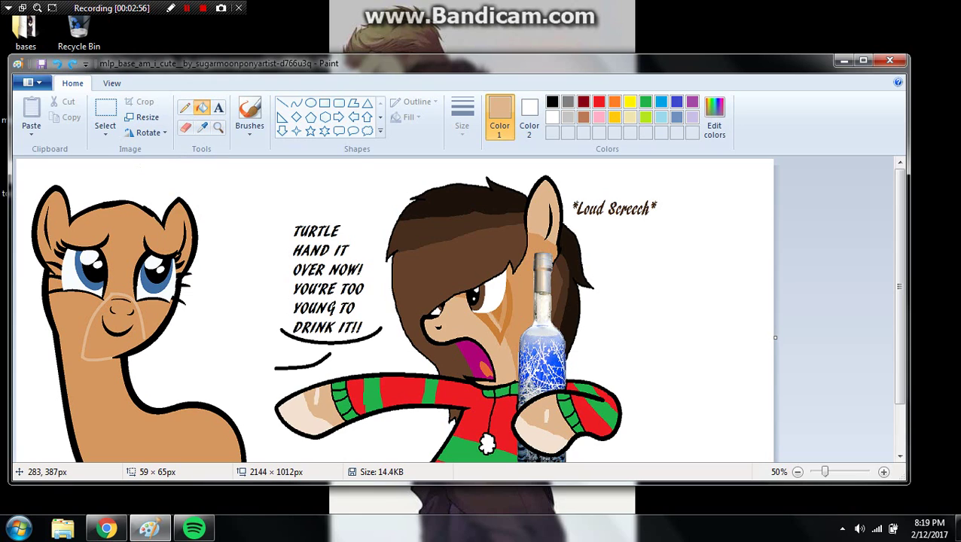
left_click(123, 305)
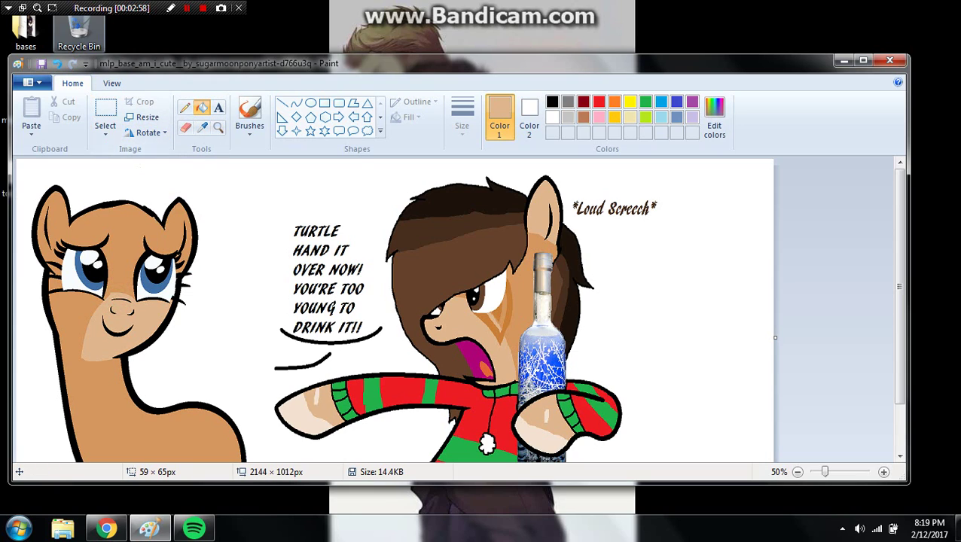
left_click(56, 63)
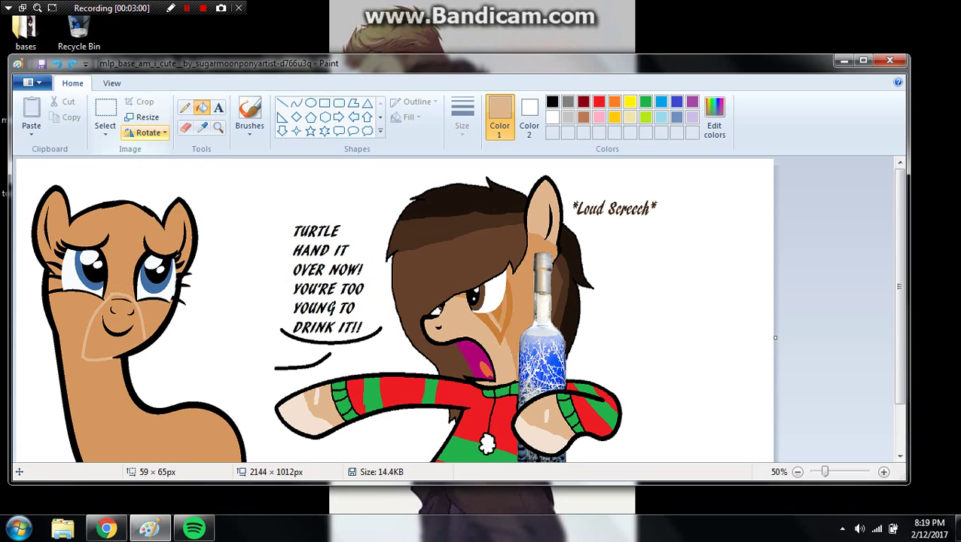
- Fill the outlined muzzle and the small area at its upper edge with the sampled light tan
left_click(184, 107)
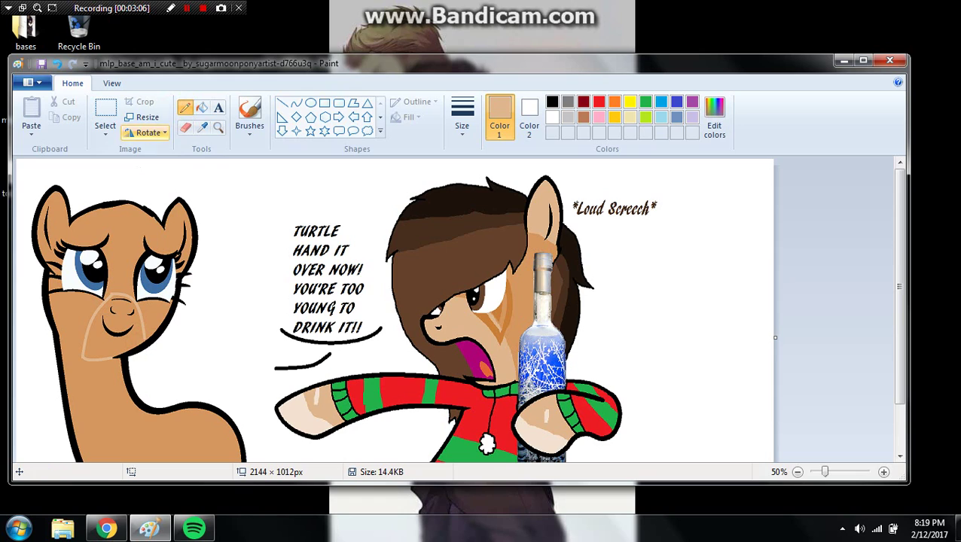
left_click(202, 106)
left_click(119, 294)
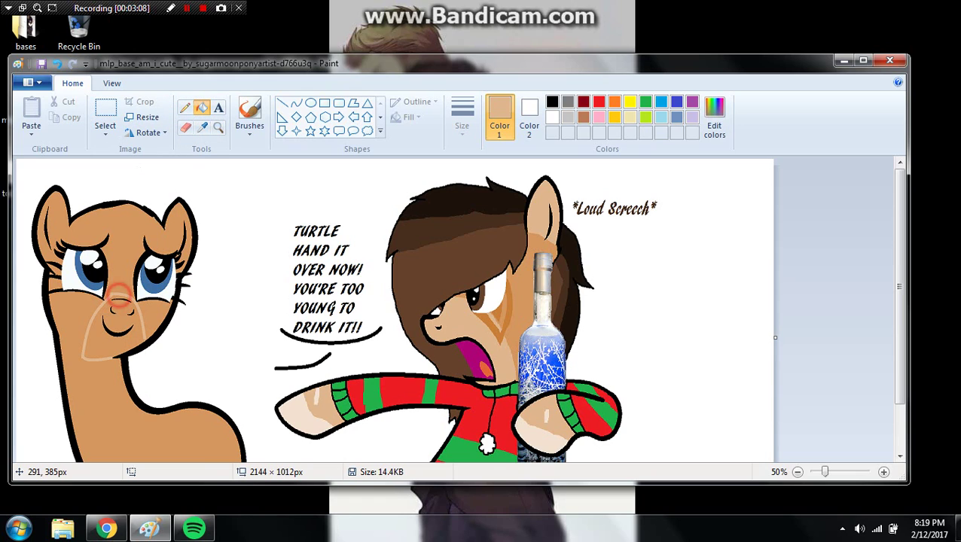
left_click(118, 295)
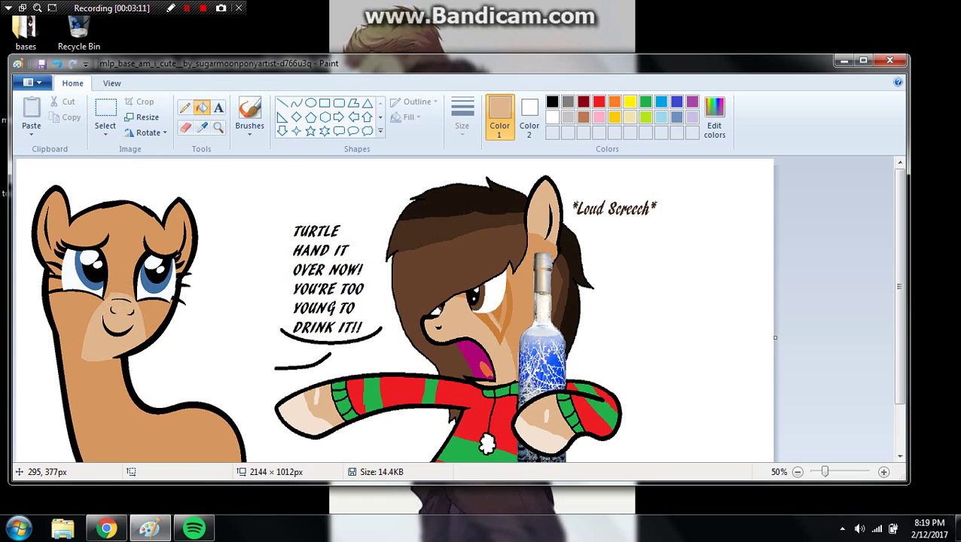
- Sample the brown pony's darker cheek marking, pencil a matching V shape under the tan pony's left eye and fill it
left_click(201, 128)
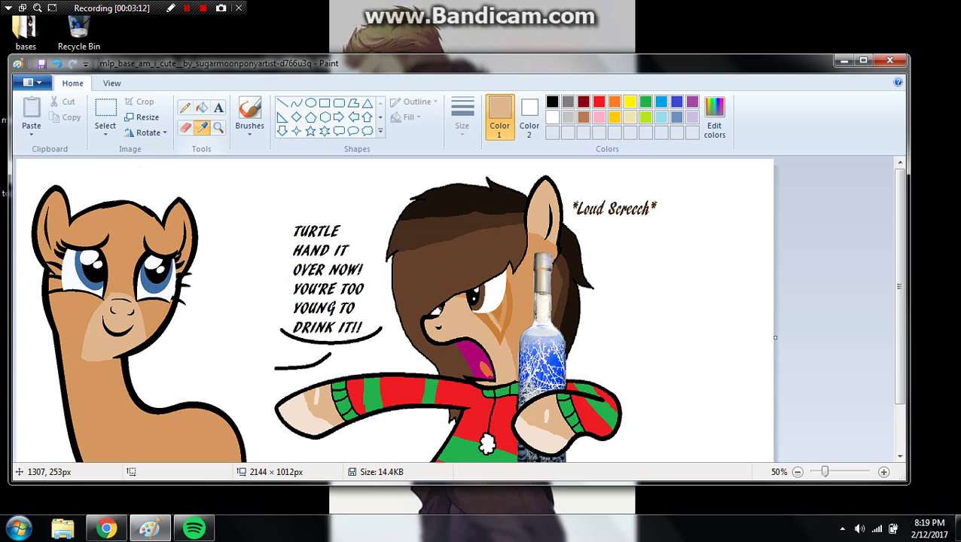
left_click(493, 326)
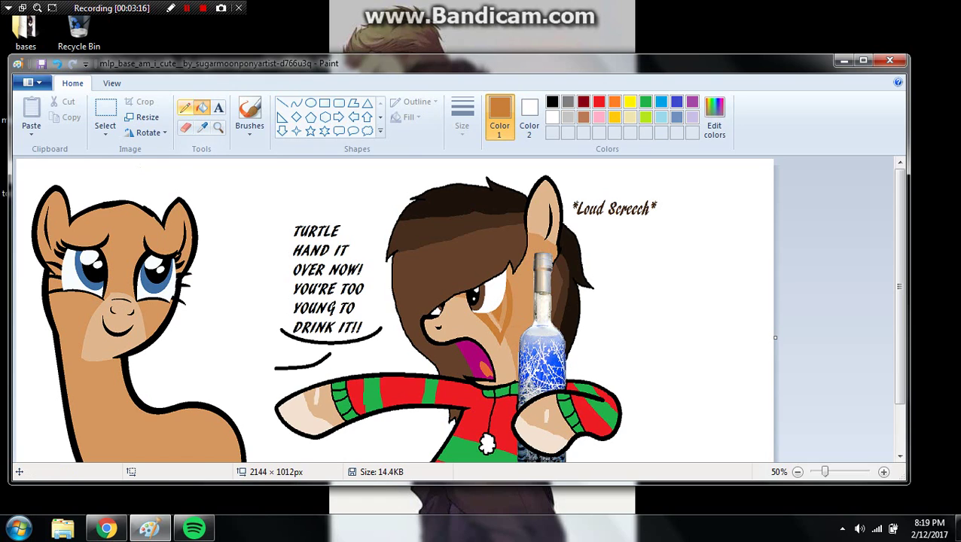
left_click(179, 104)
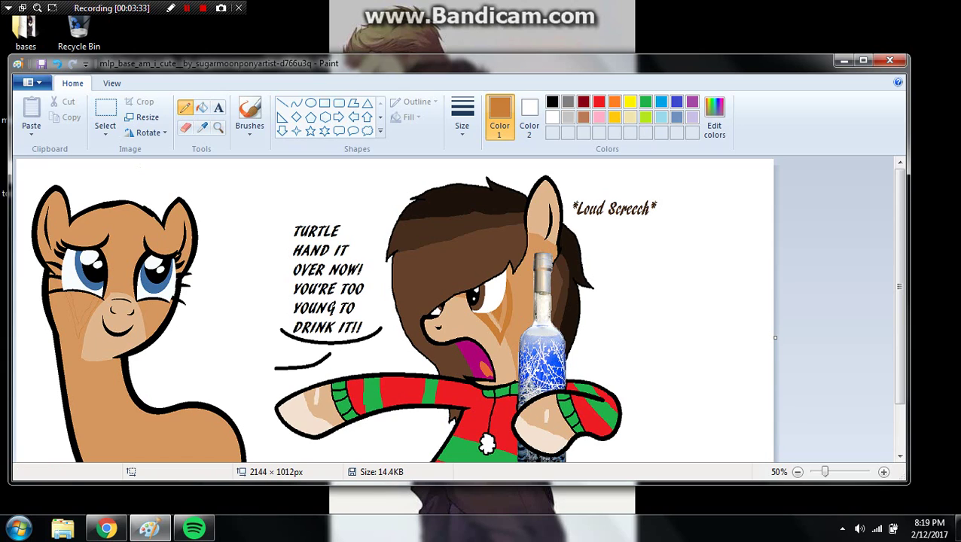
left_click(202, 108)
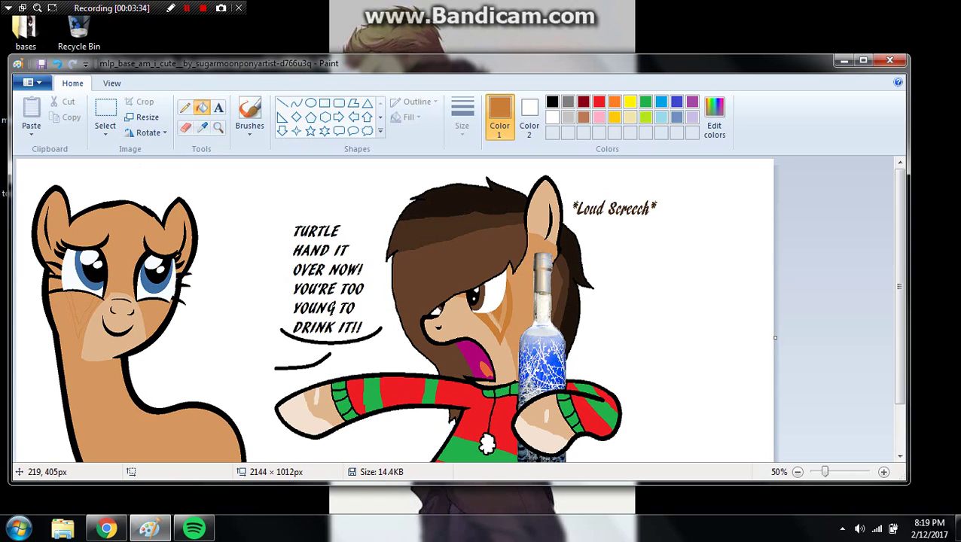
left_click(93, 301)
- Pencil a smaller mark inside the V under the left eye and fill it with the same darker brown
left_click(185, 105)
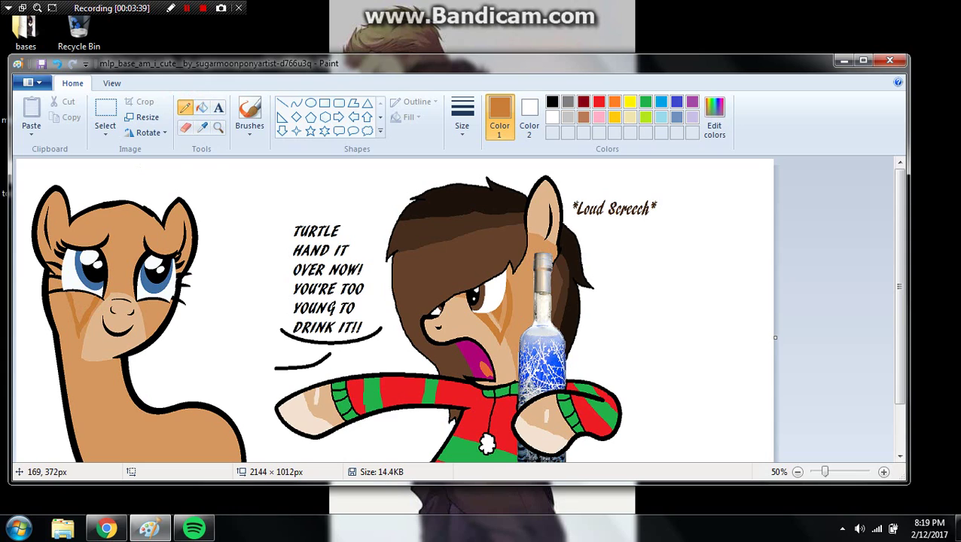
left_click_drag(76, 292, 78, 302)
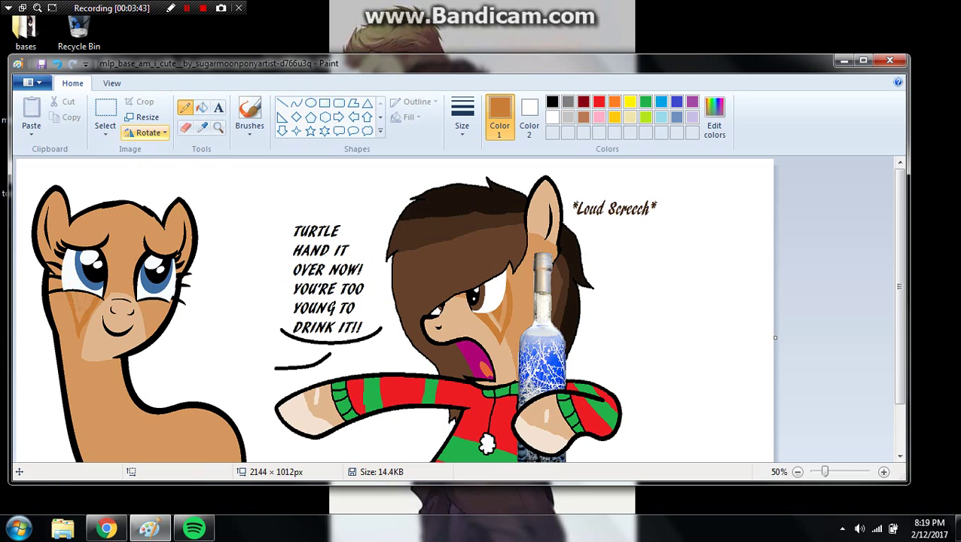
left_click(201, 107)
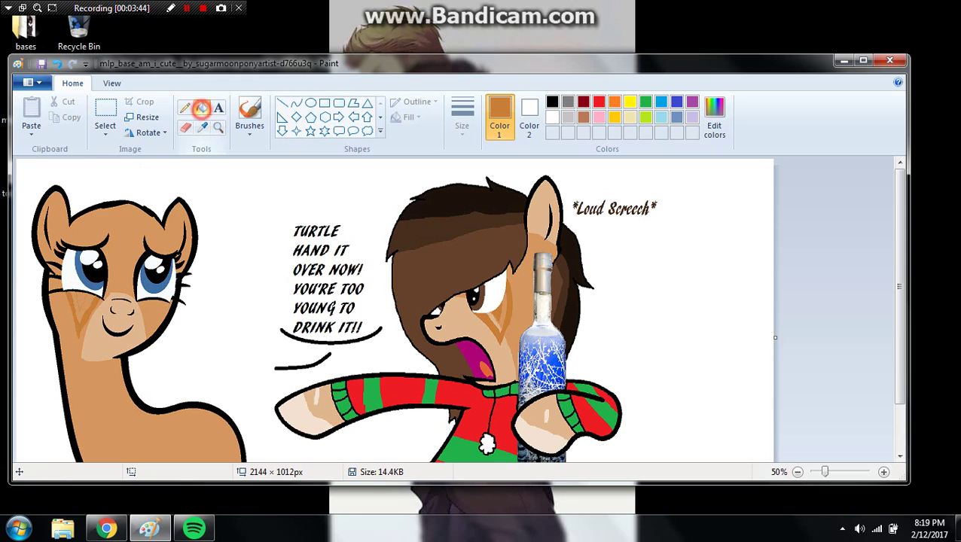
left_click(81, 298)
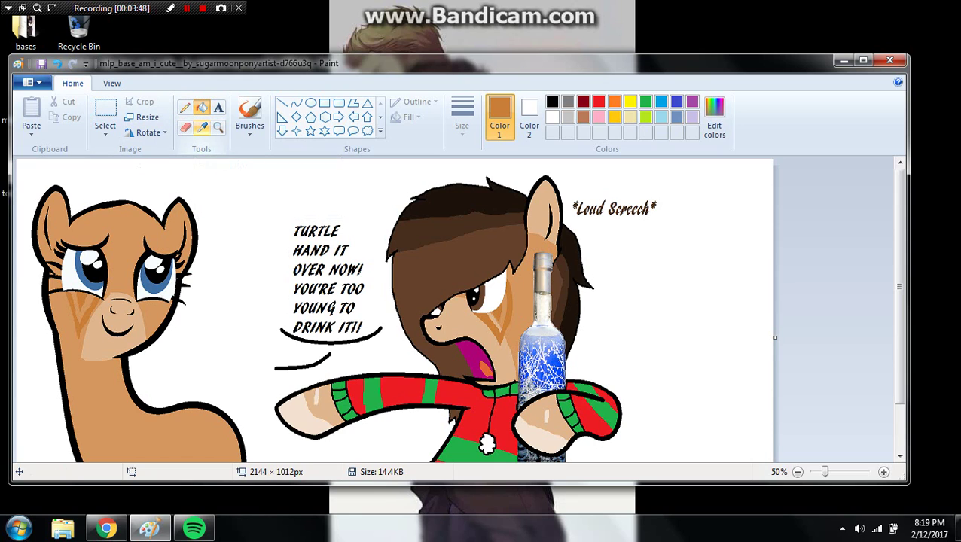
- Sample the dark brown of the brown pony's eye and fill both of the tan pony's blue irises with it
left_click(202, 127)
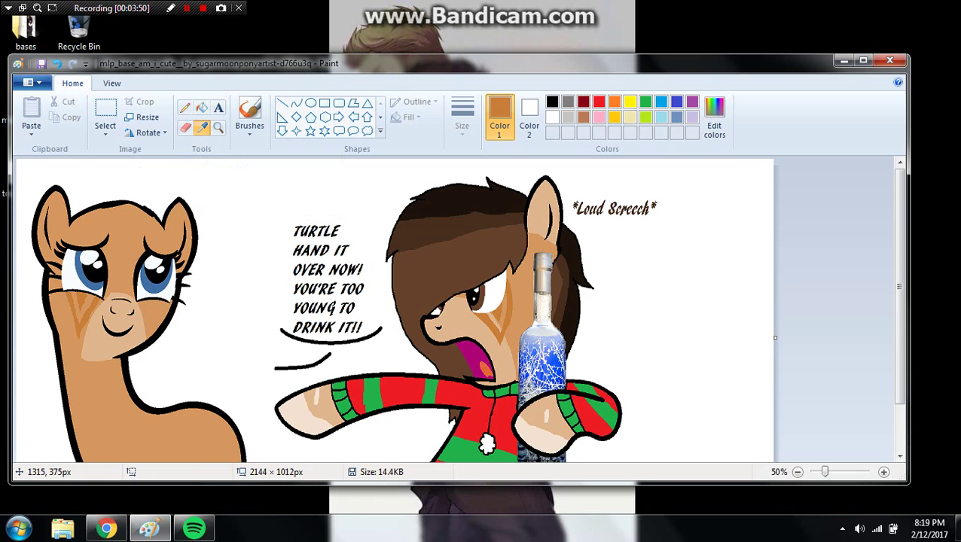
left_click(482, 294)
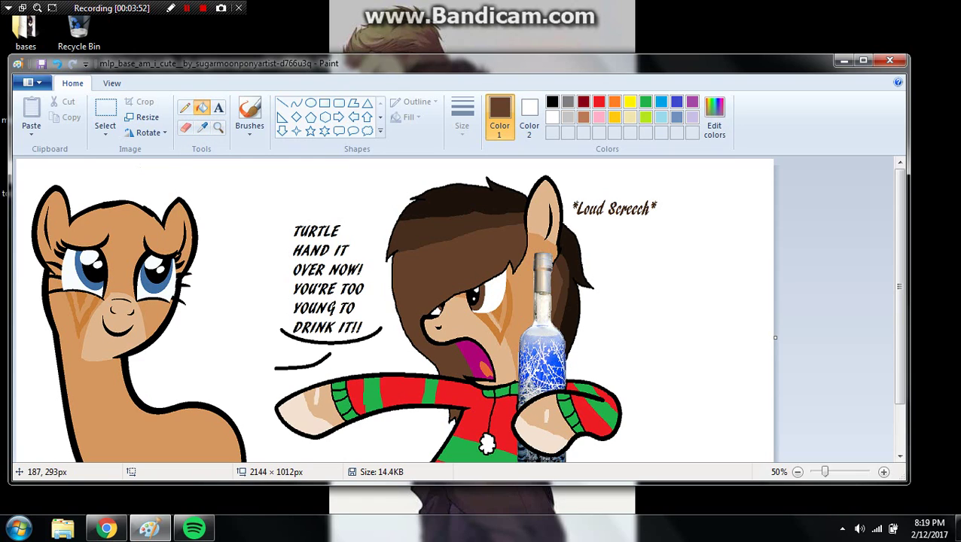
left_click(86, 269)
left_click(156, 277)
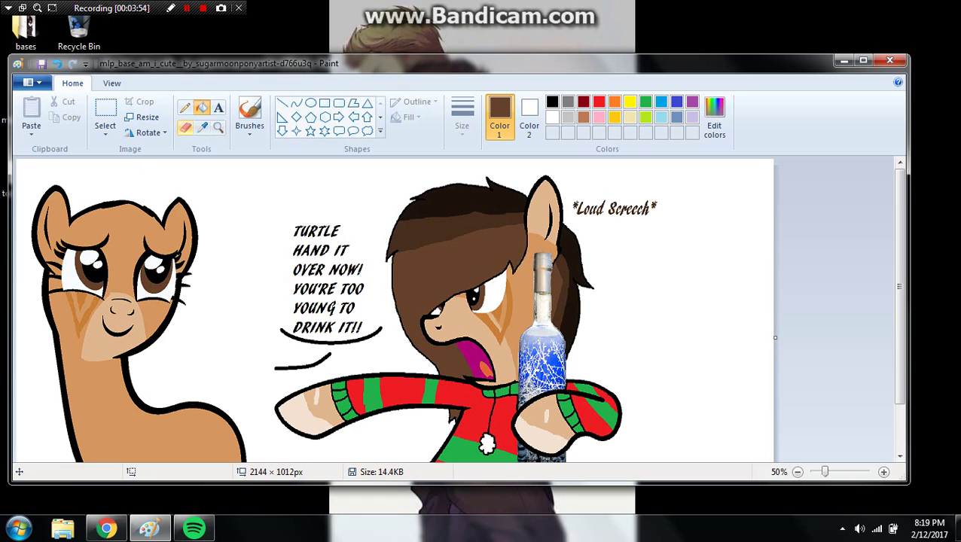
- Draw a green curve about 63 × 109 px from the base of the tan pony's left ear to the left eye
left_click(201, 128)
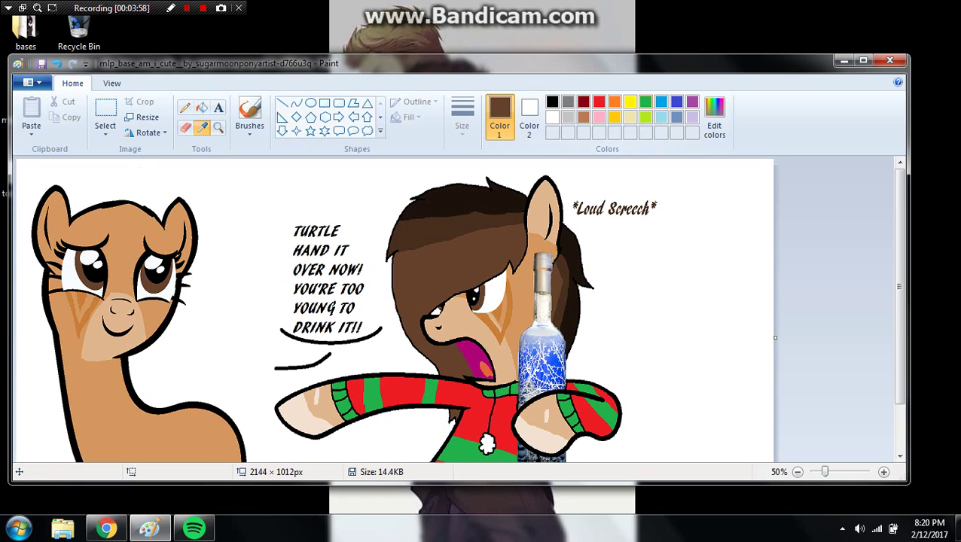
left_click(645, 101)
left_click(296, 102)
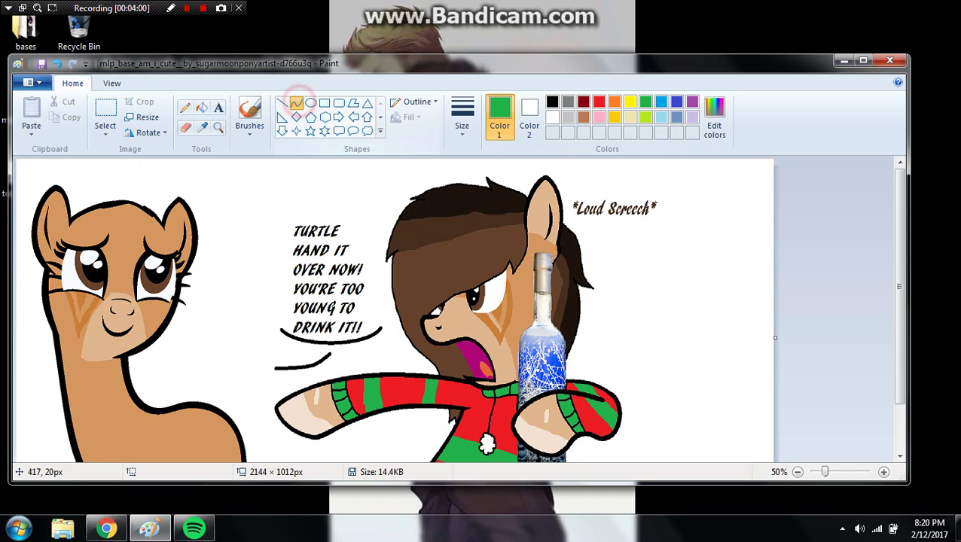
left_click_drag(70, 217, 92, 254)
left_click(70, 237)
left_click(78, 245)
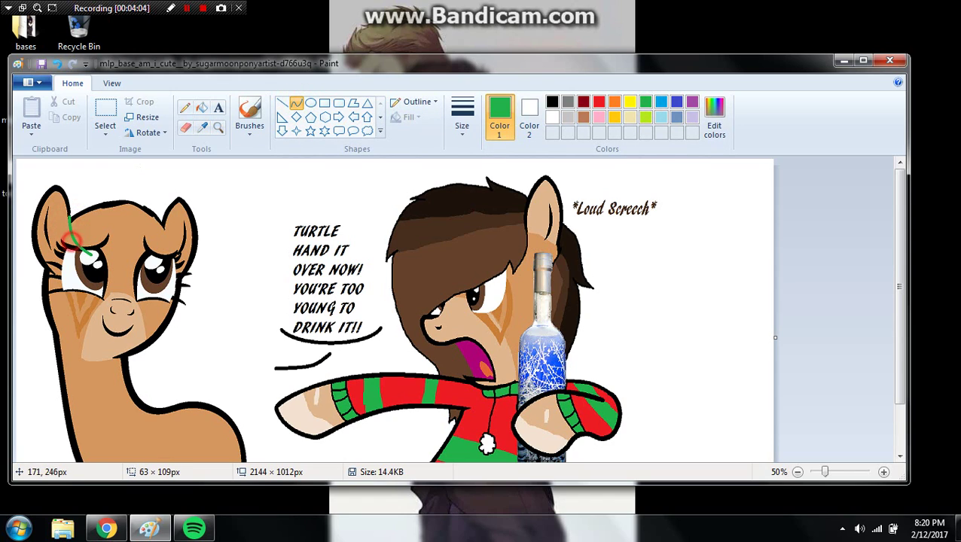
left_click(126, 219)
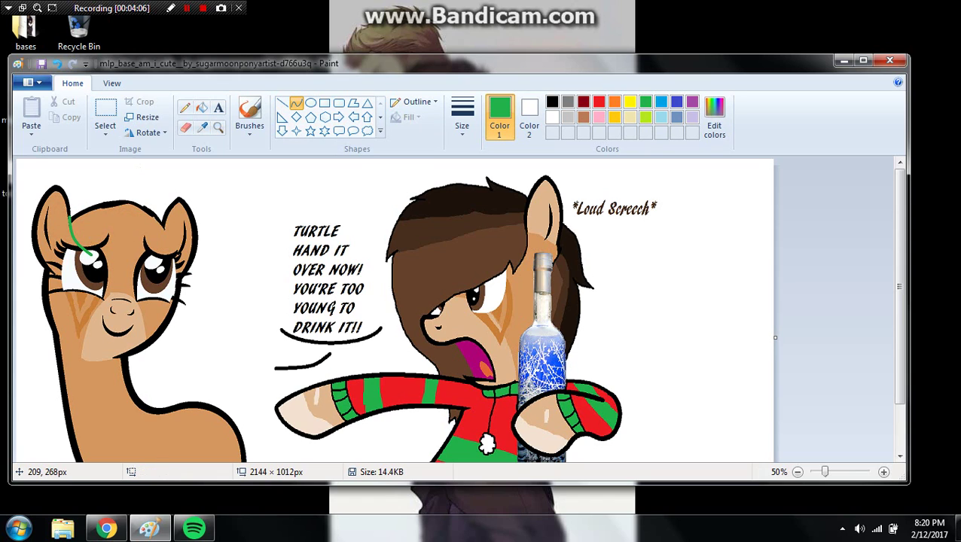
- Draw a short green curve rising from the end of the fringe line above the left eye
left_click_drag(90, 255, 90, 243)
left_click(87, 248)
left_click(88, 238)
left_click(109, 212)
left_click(88, 235)
- Draw a green fringe curve about 245 × 263 px from above the left eye diagonally across the face past the right cheek
left_click_drag(92, 248, 176, 329)
left_click(147, 293)
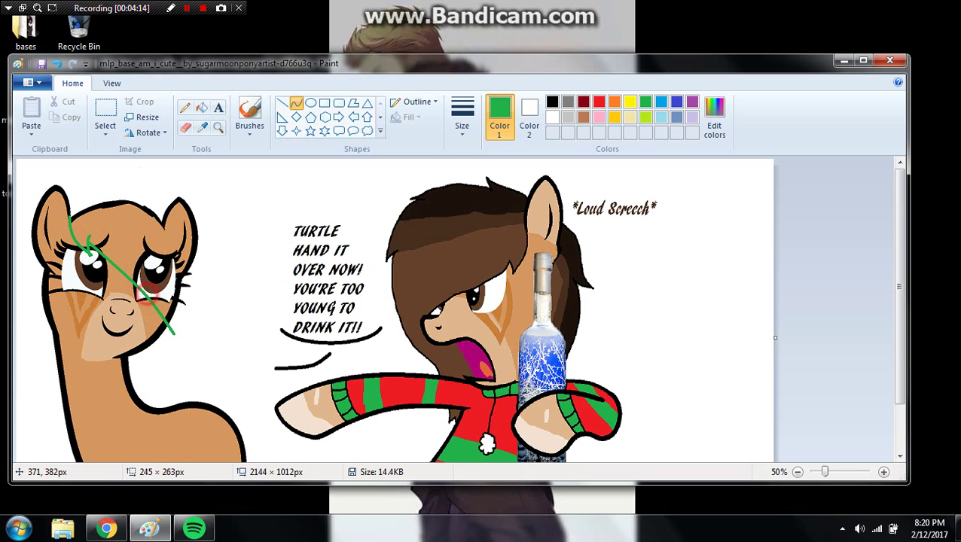
left_click(151, 297)
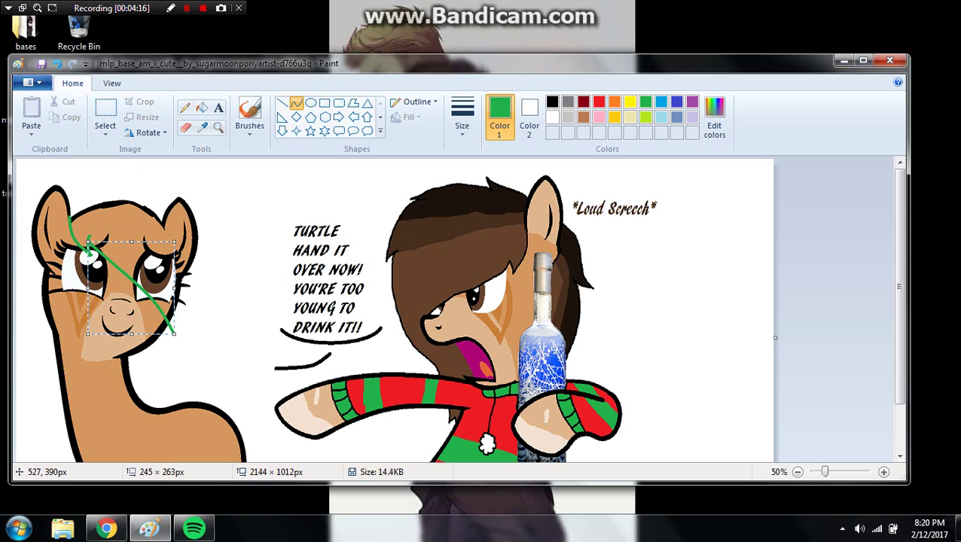
left_click(201, 296)
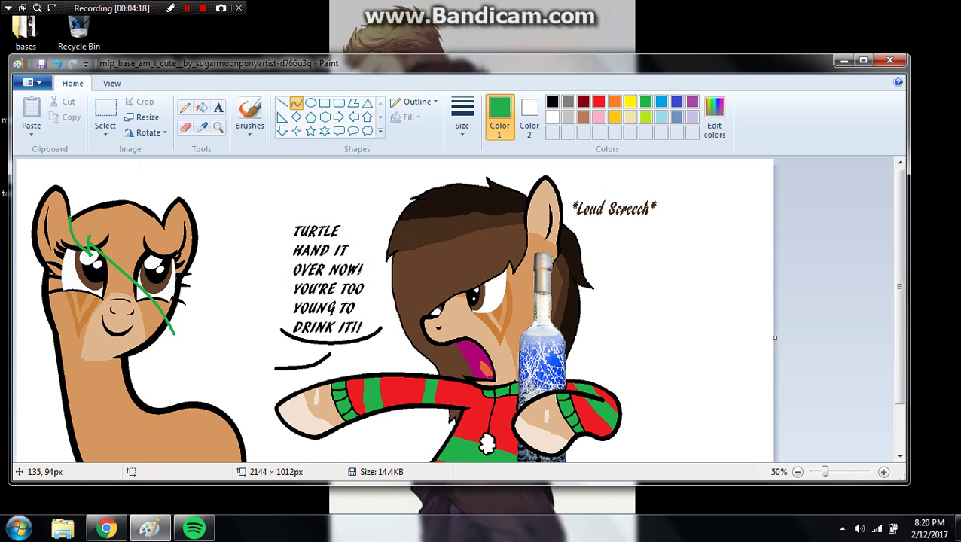
- Draw a green curve about 111 × 99 px up from the left ear's tip, with a short return curve from its upper end
left_click_drag(68, 194, 109, 166)
left_click(70, 198)
left_click_drag(70, 198, 71, 180)
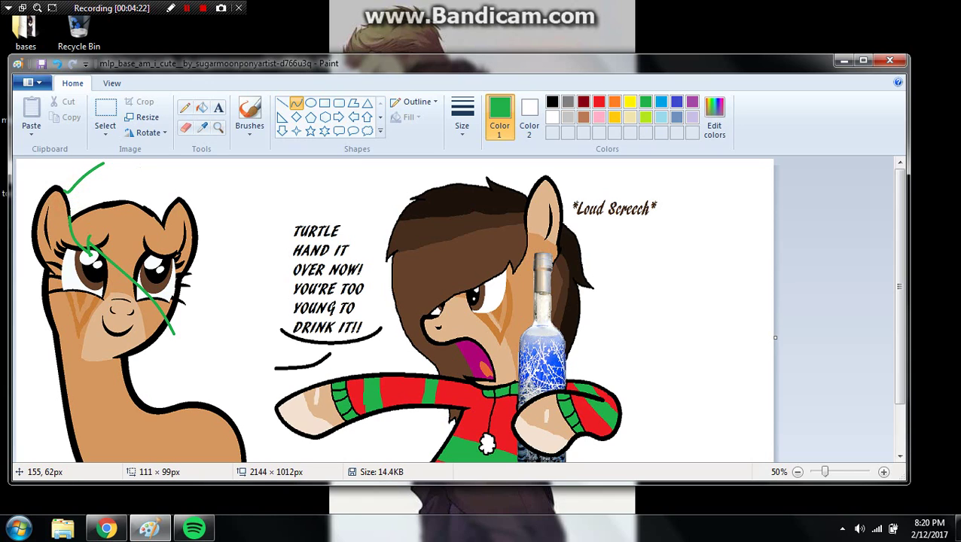
left_click(124, 180)
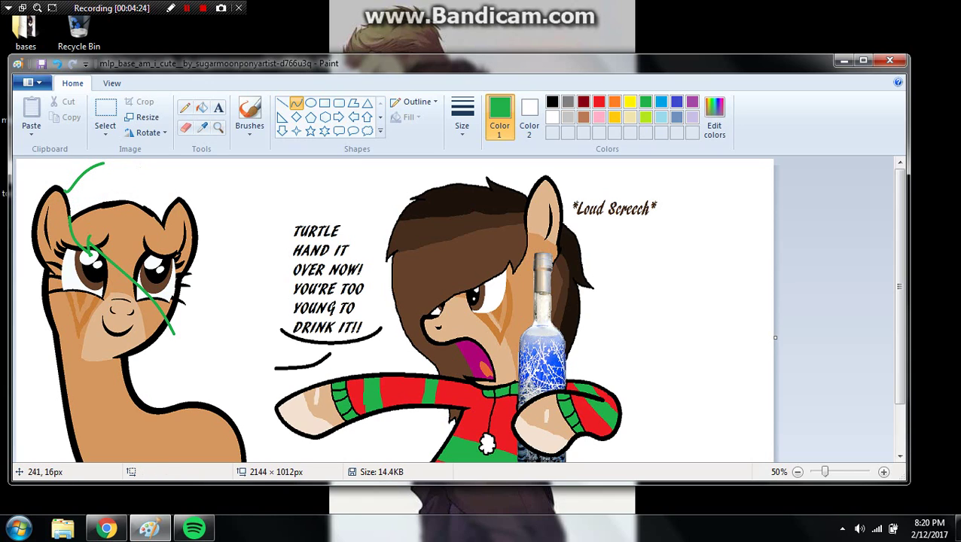
left_click_drag(104, 162, 93, 194)
left_click(95, 174)
left_click(94, 175)
left_click(132, 175)
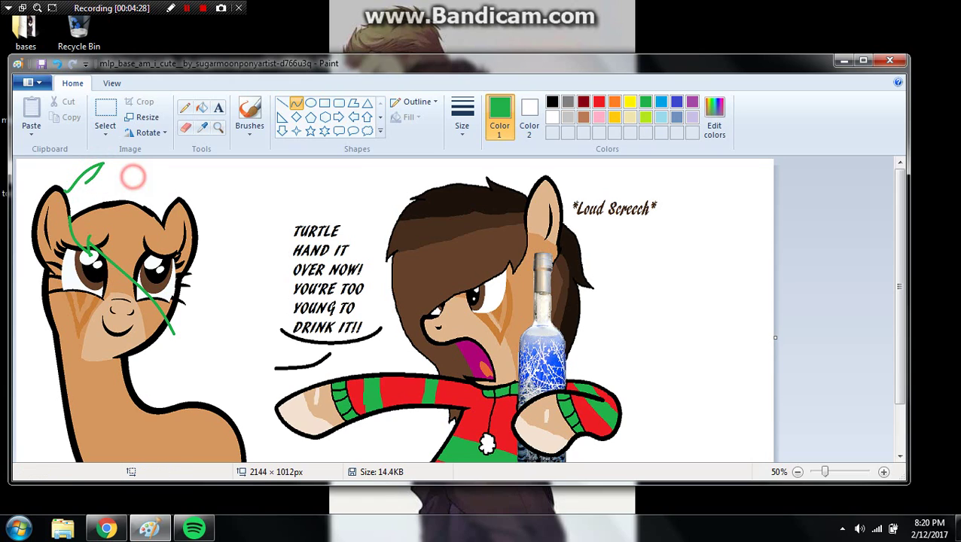
- Draw a green arc about 155 × 67 px over the top of the head and a short hair strand at its far end
left_click_drag(104, 168, 155, 181)
left_click(112, 161)
left_click(128, 157)
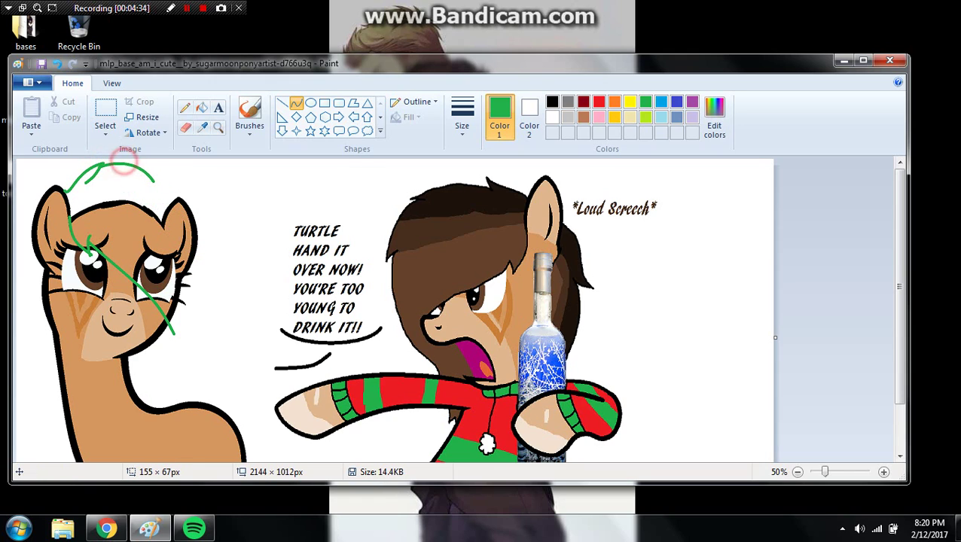
left_click(177, 171)
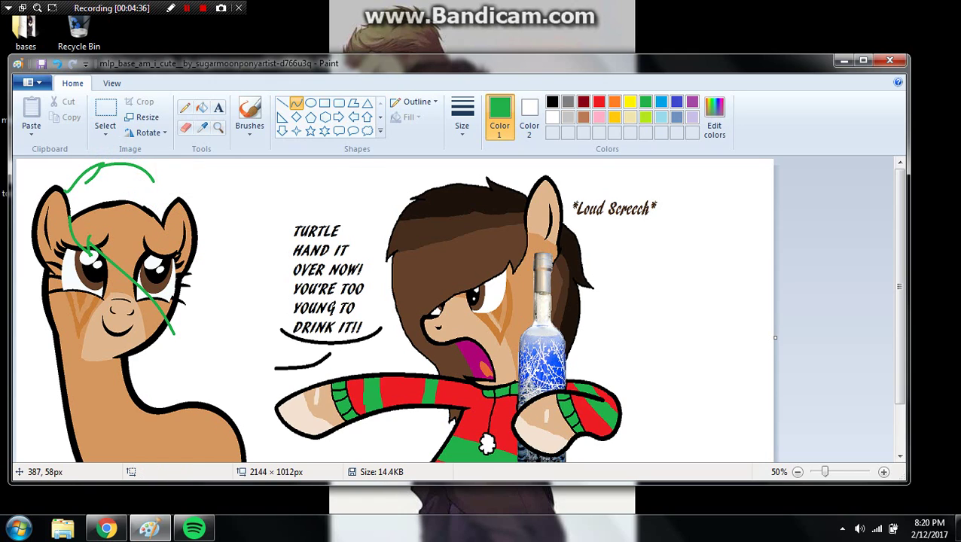
left_click_drag(152, 180, 137, 176)
left_click(140, 173)
left_click(138, 174)
left_click(177, 172)
- Draw a bulging green curve about 207 × 381 px from the head arc's end over the right ear down beside the cheek
mouse_move(146, 177)
left_mouse_down()
mouse_move(161, 191)
mouse_move(196, 311)
left_mouse_up()
left_click(165, 205)
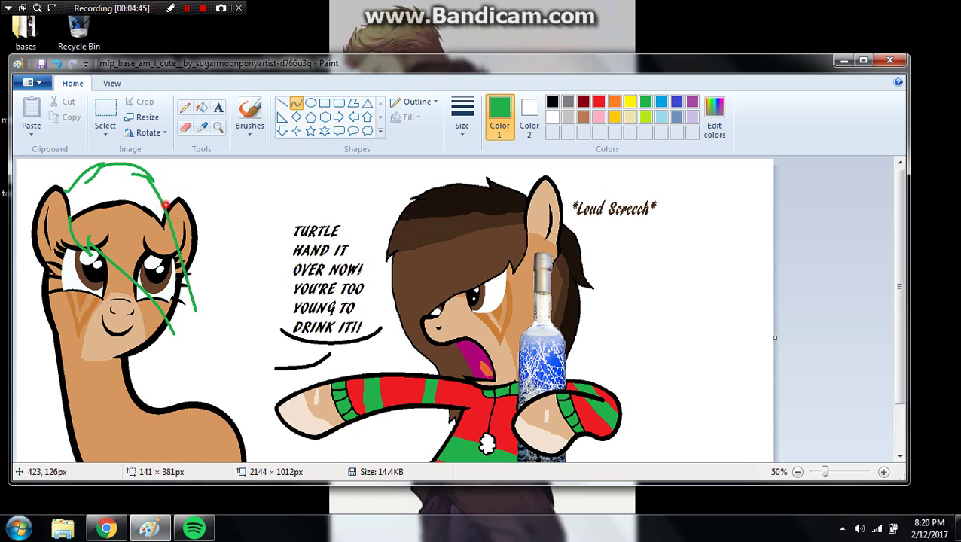
left_click_drag(175, 207, 234, 278)
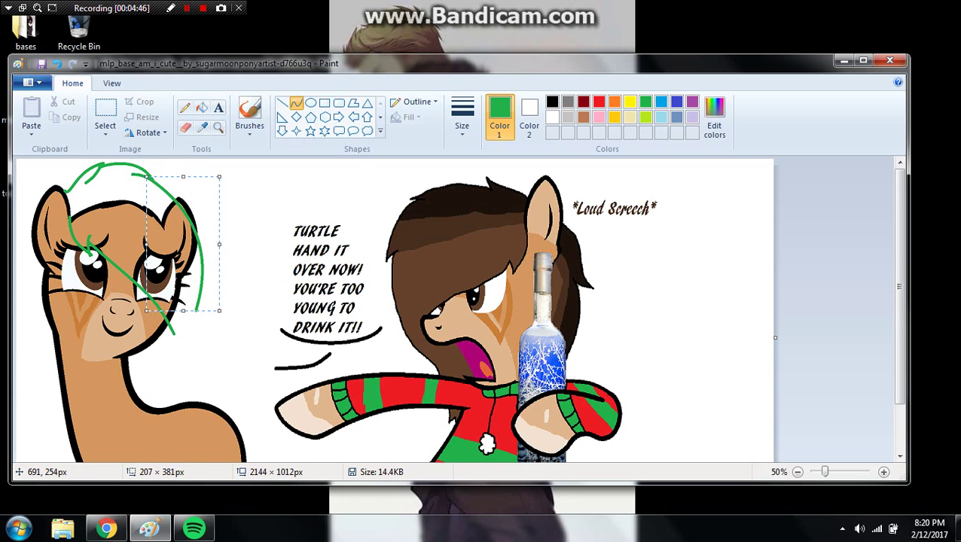
left_click(269, 253)
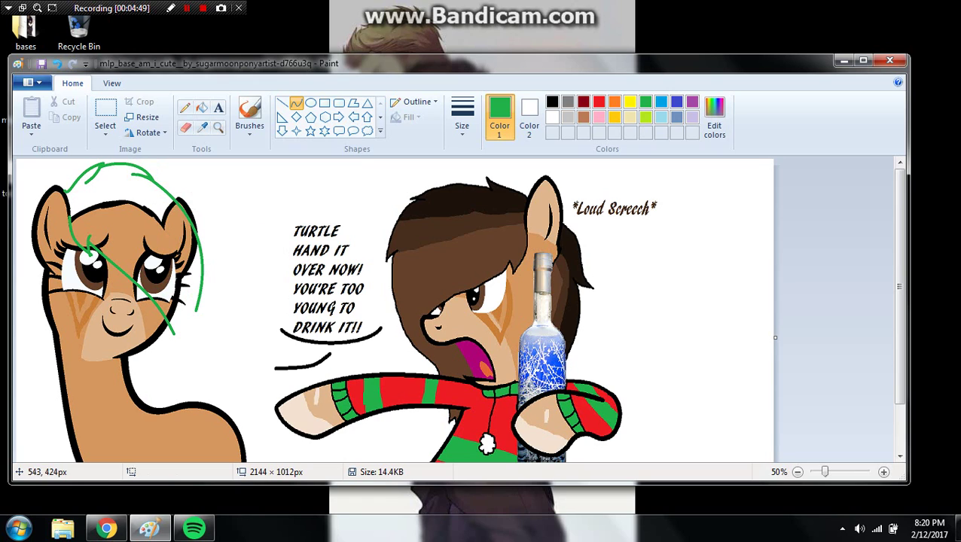
- Draw a short green curve up from the lower end of the mane line beside the cheek, and undo the stray dot
left_click_drag(194, 310, 190, 289)
left_click(192, 295)
left_click(193, 294)
left_click(263, 270)
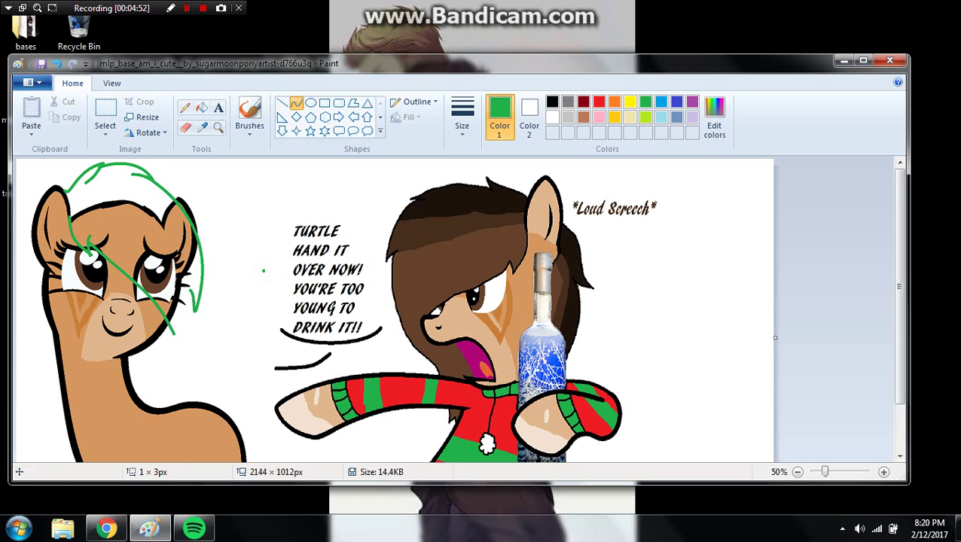
left_click(57, 63)
- Draw a green curve about 45 × 263 px from beside the right cheek down to the pony's back, and try to open Spotify
left_click_drag(195, 305, 179, 402)
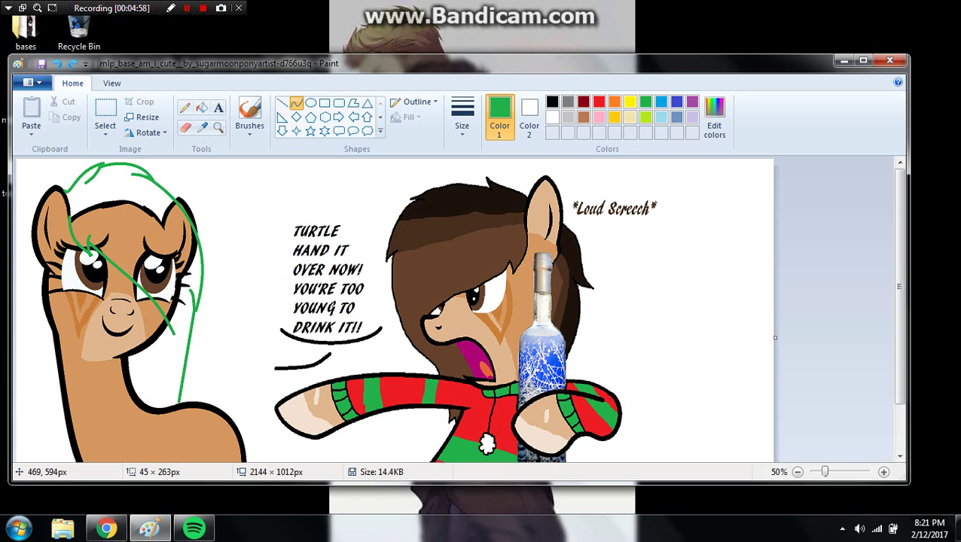
left_click(188, 353)
left_click(184, 351)
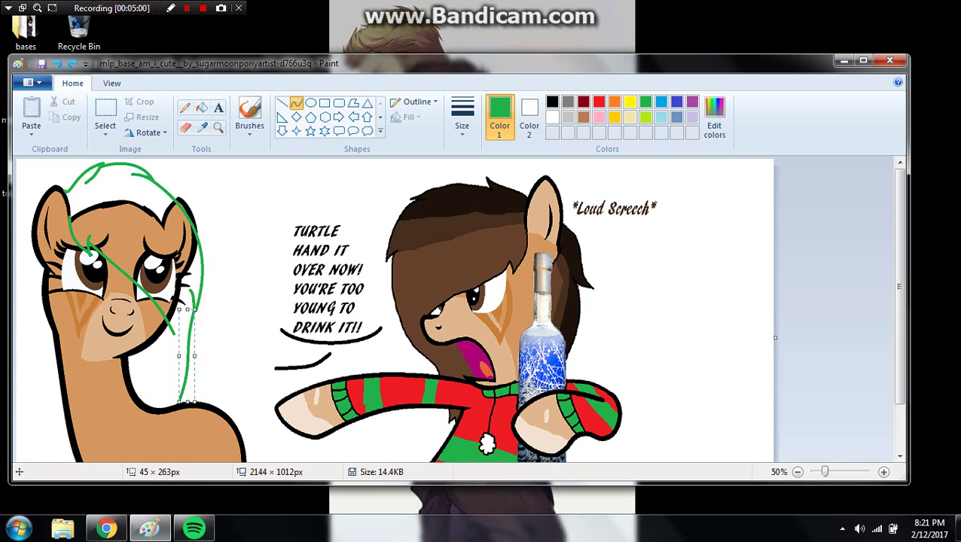
left_click(197, 529)
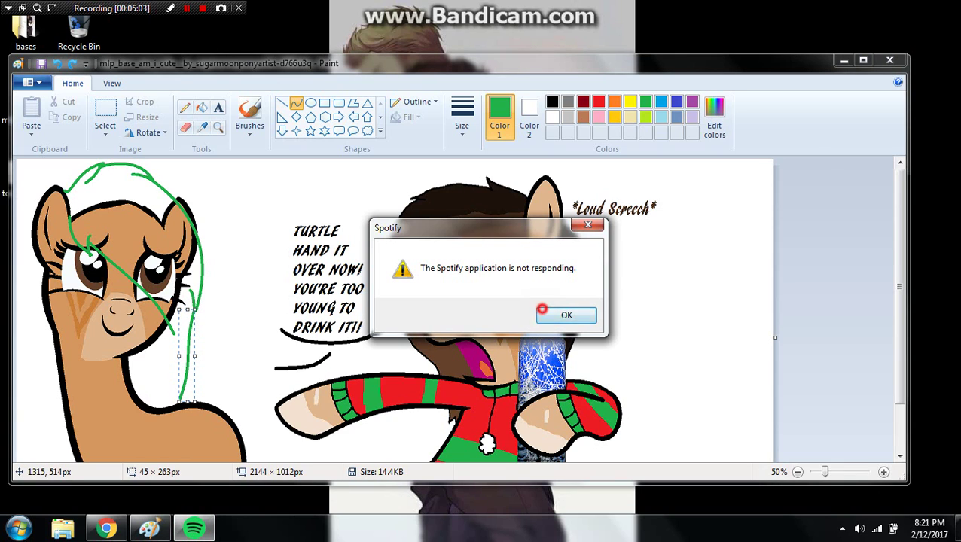
left_click(561, 315)
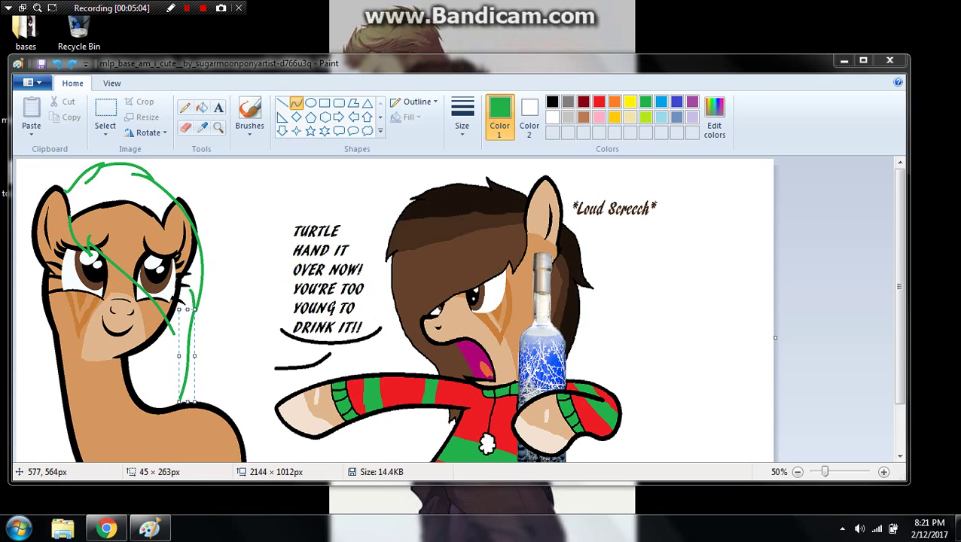
left_click(231, 345)
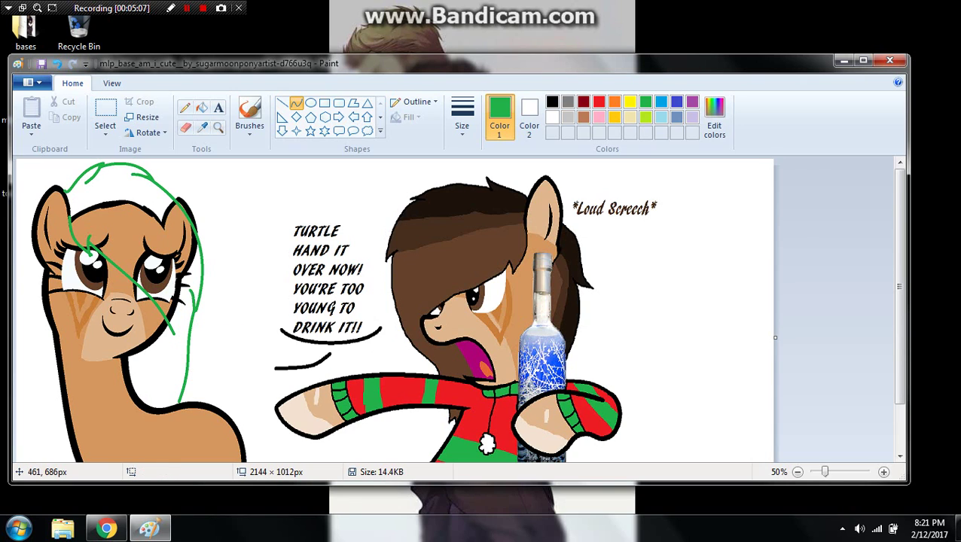
- Draw a green curve about 31 × 137 px up from the mane's lowest point and another about 87 × 103 px down to the neck
left_click_drag(178, 399, 166, 349)
left_click(176, 369)
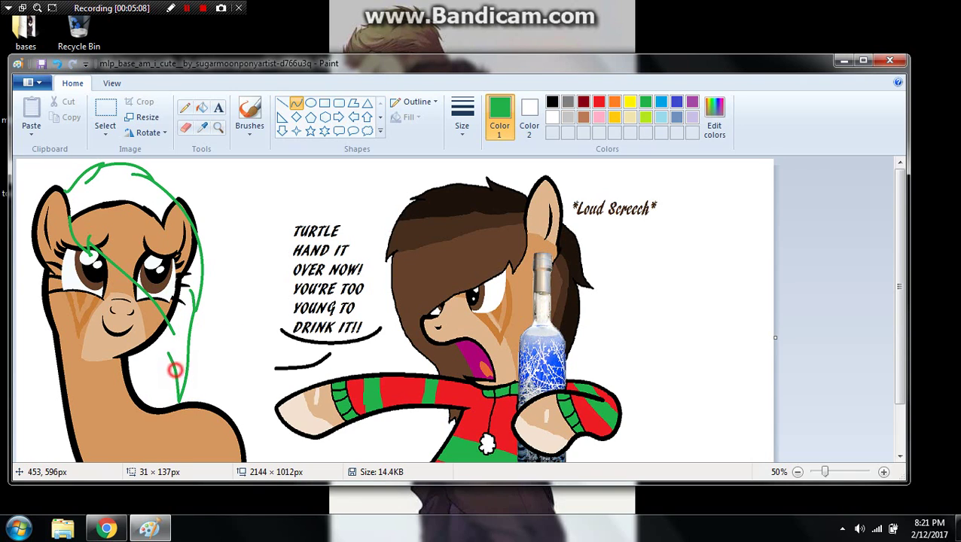
left_click(173, 365)
left_click(246, 302)
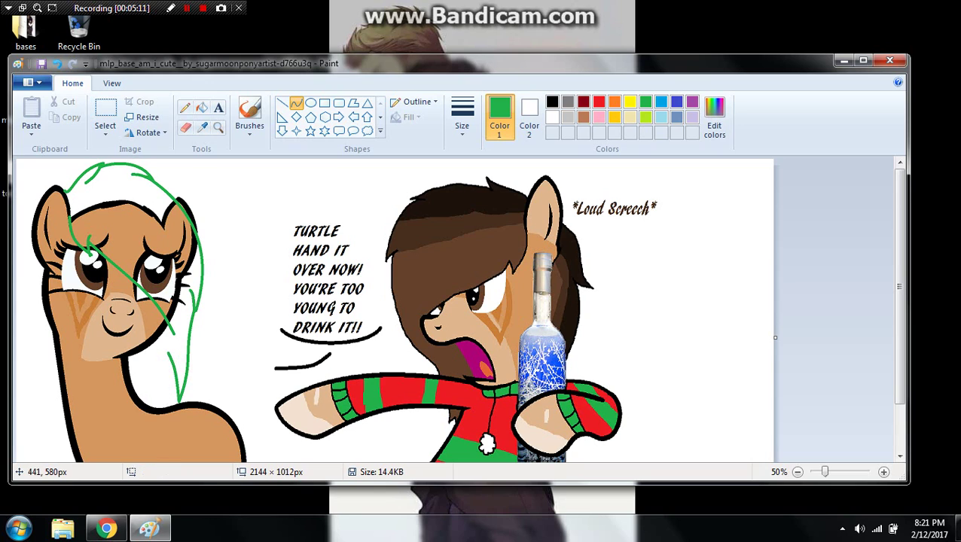
mouse_move(172, 364)
left_mouse_down()
mouse_move(138, 416)
mouse_move(147, 394)
mouse_move(140, 402)
left_mouse_up()
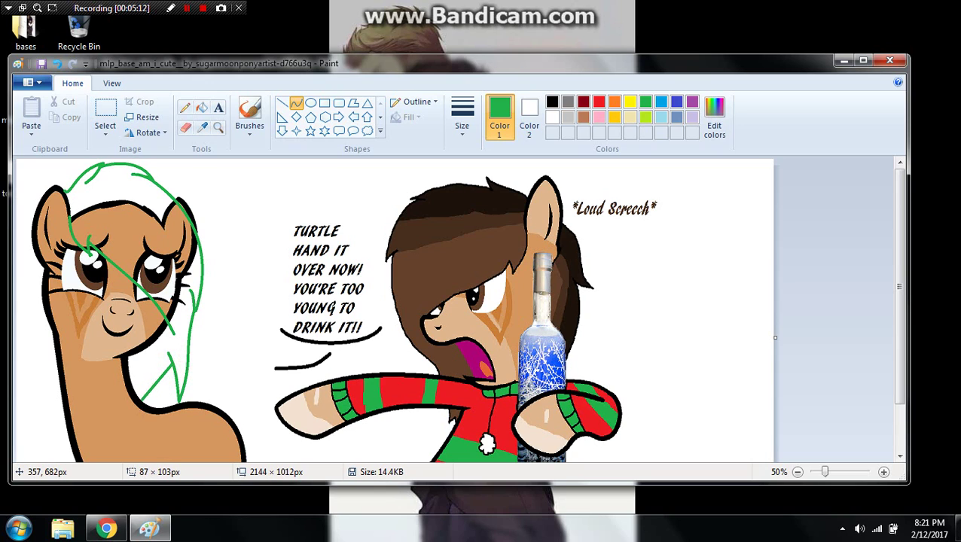
left_click(150, 397)
left_click(151, 397)
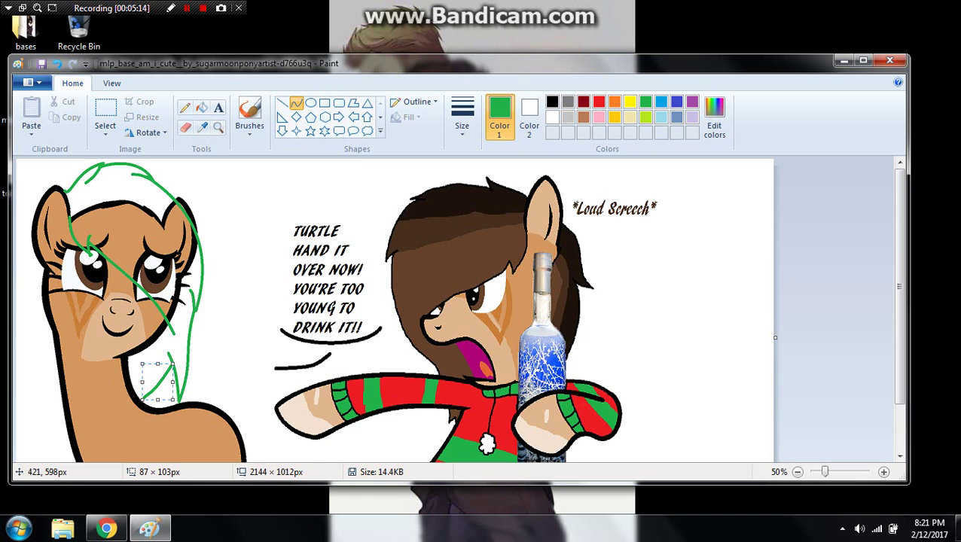
left_click(217, 321)
- Switch to Chrome, play the YouTube video "Blood On The Dance Floor - I Refuse To Sink" in a new tab, and return to Paint
left_click(106, 528)
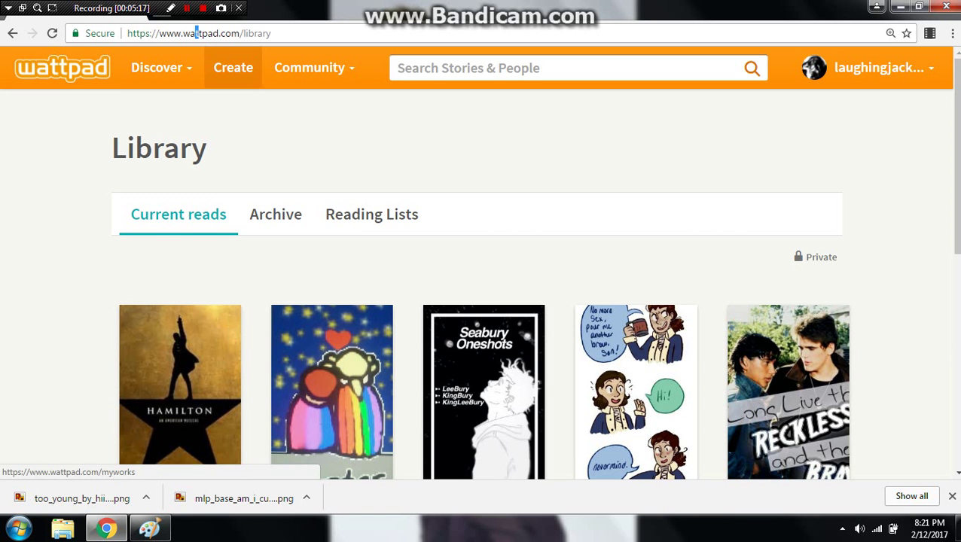
double_click(297, 6)
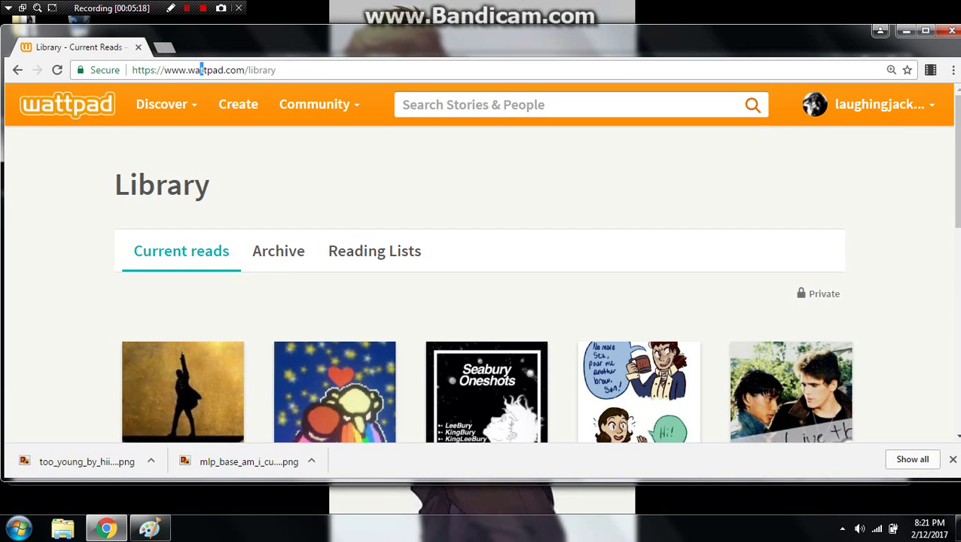
left_click(162, 48)
type("i")
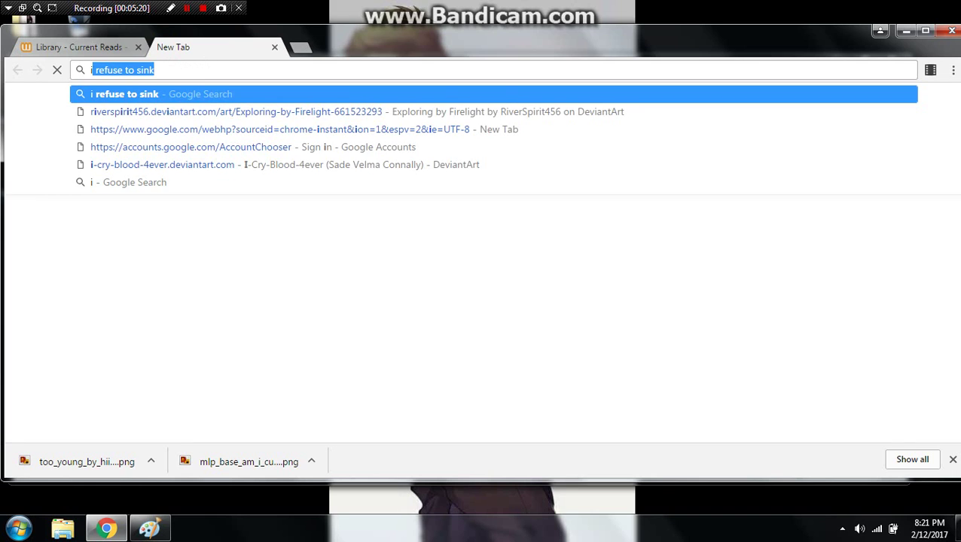
type(" re")
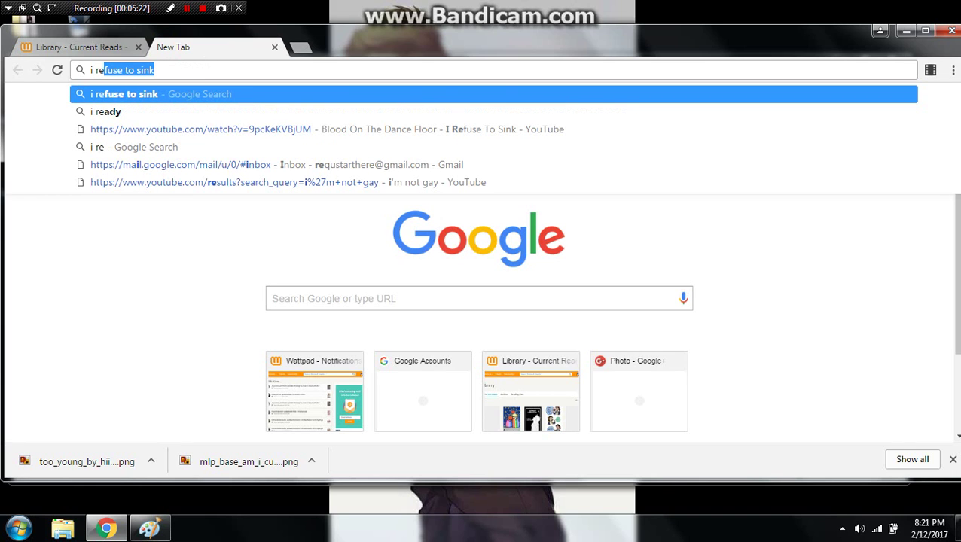
left_click(332, 128)
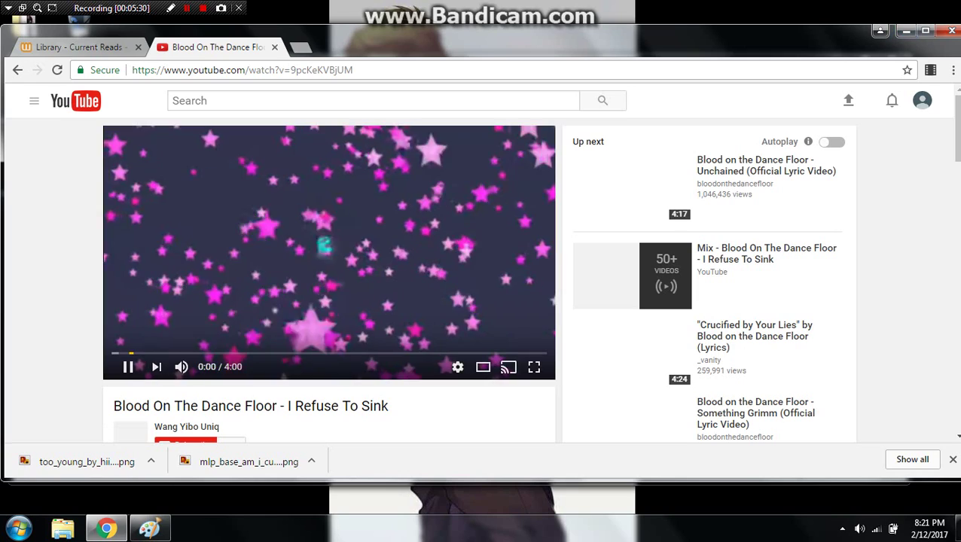
left_click(952, 458)
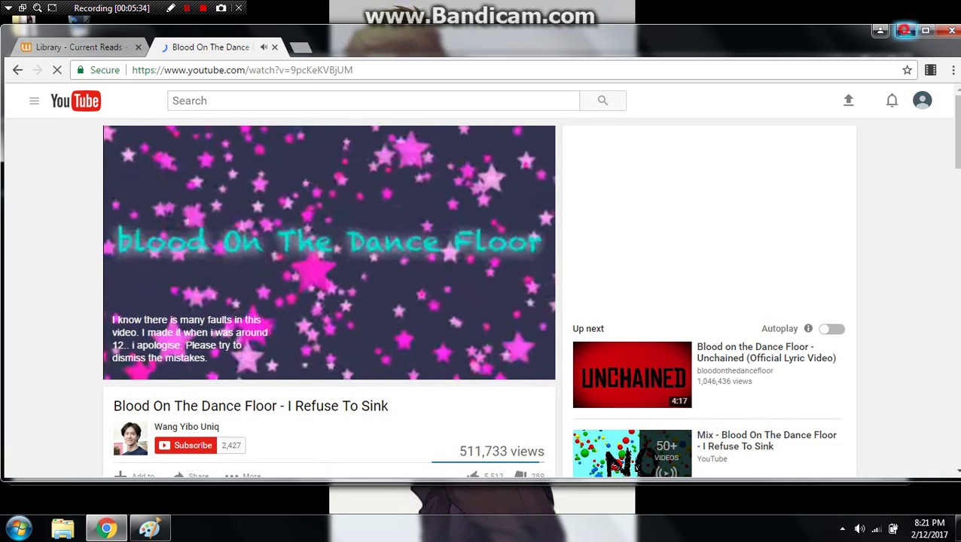
left_click(905, 30)
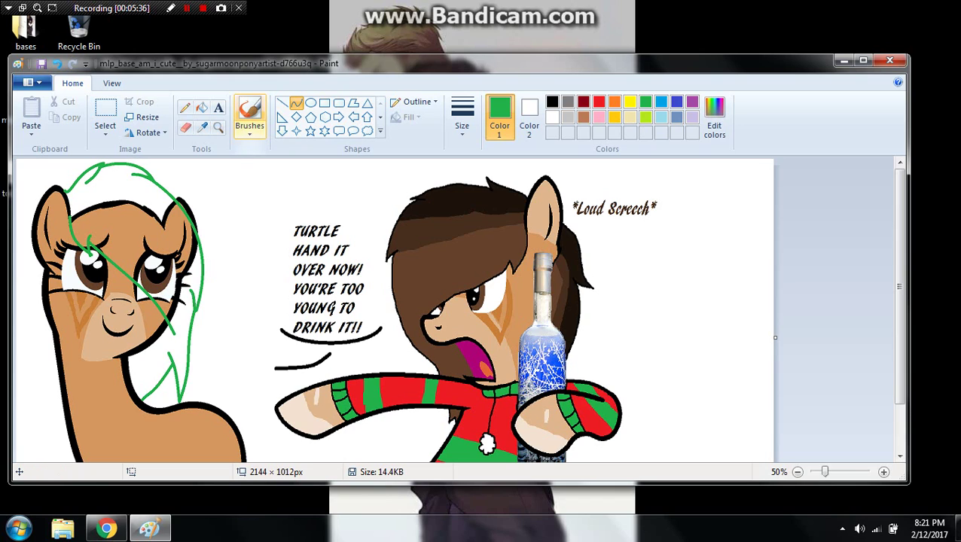
left_click(202, 127)
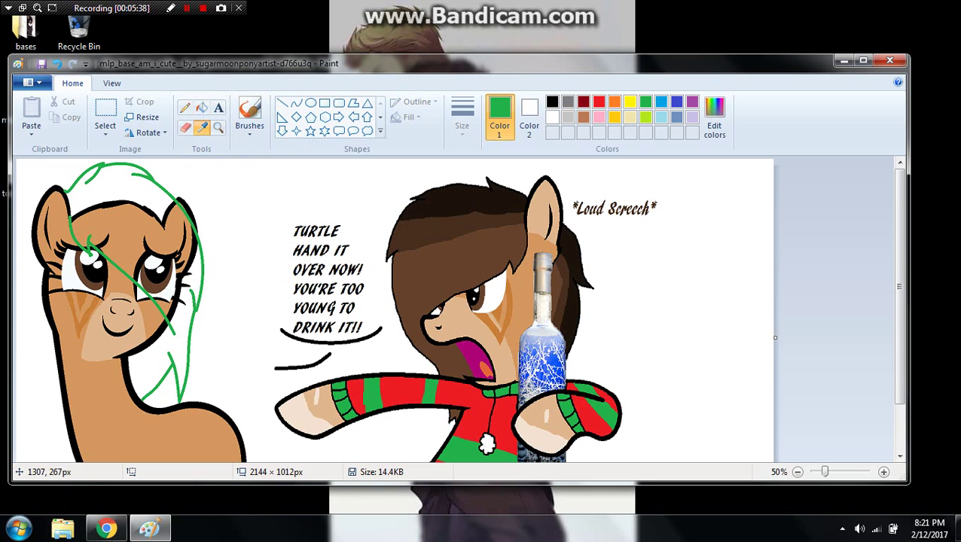
left_click(474, 248)
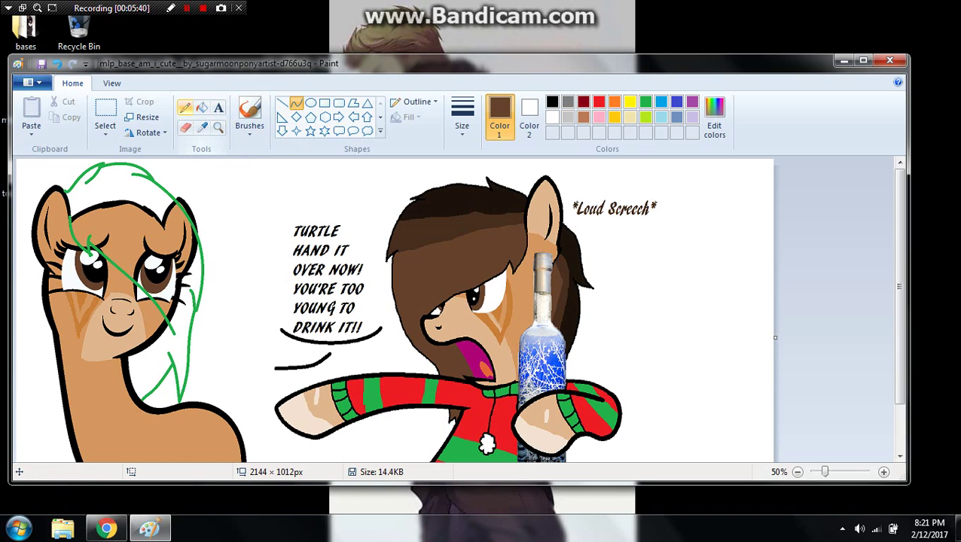
left_click(202, 108)
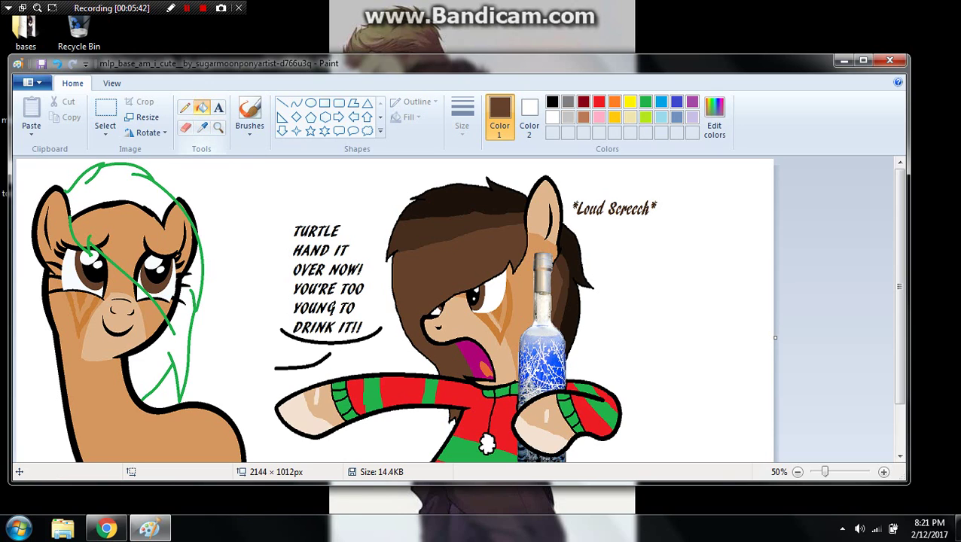
- Draw a purple curve about 31 × 201 px bowing down from the pony's left-hand ear beside the cheek
left_click(295, 107)
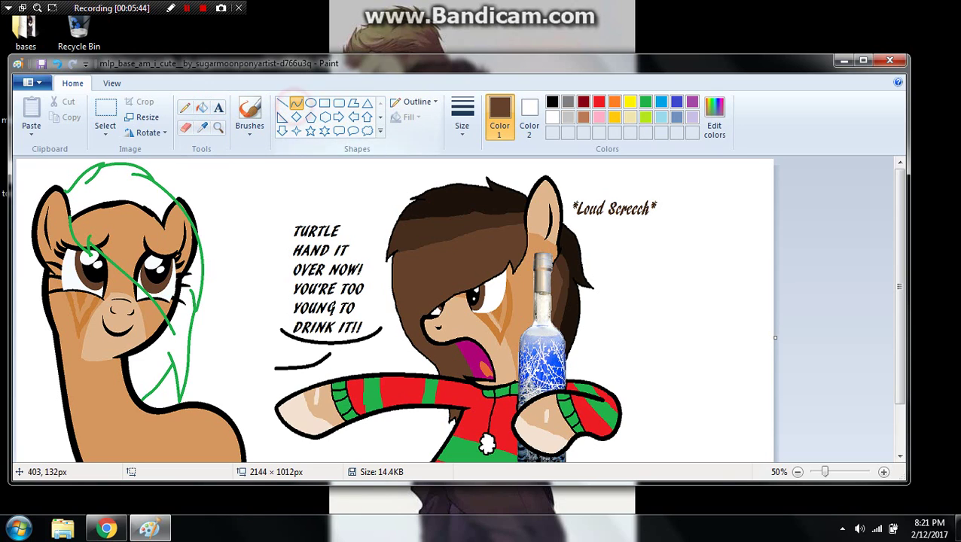
left_click(692, 102)
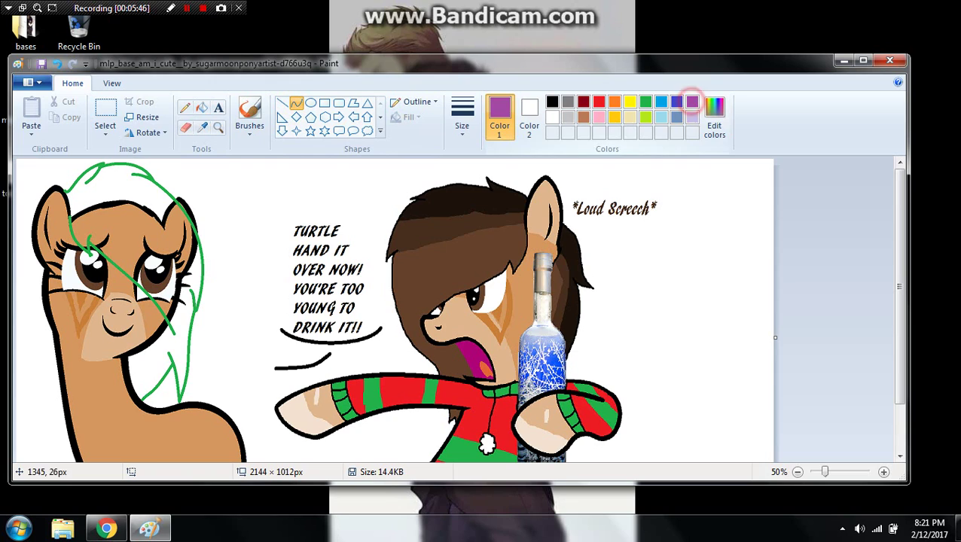
left_click_drag(33, 256, 22, 320)
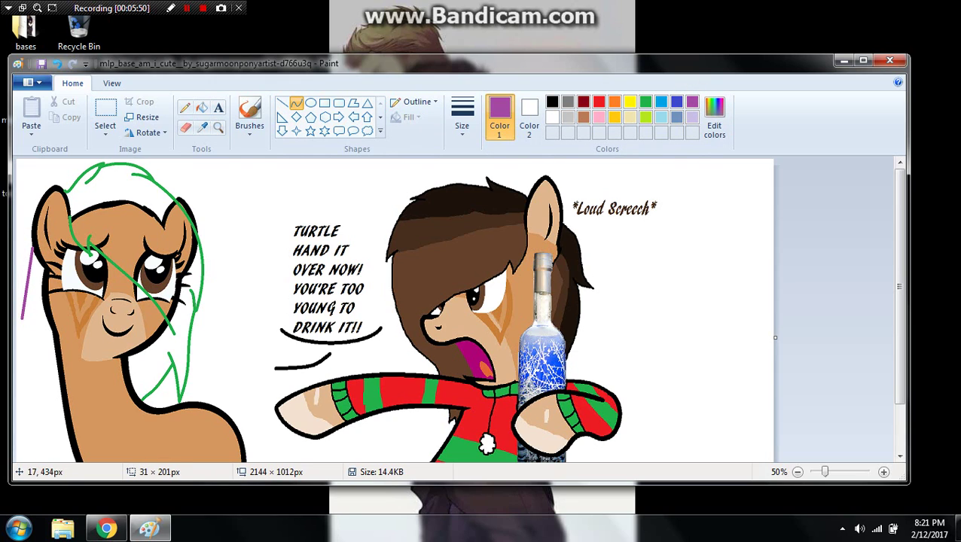
left_click_drag(25, 272, 19, 272)
left_click(36, 299)
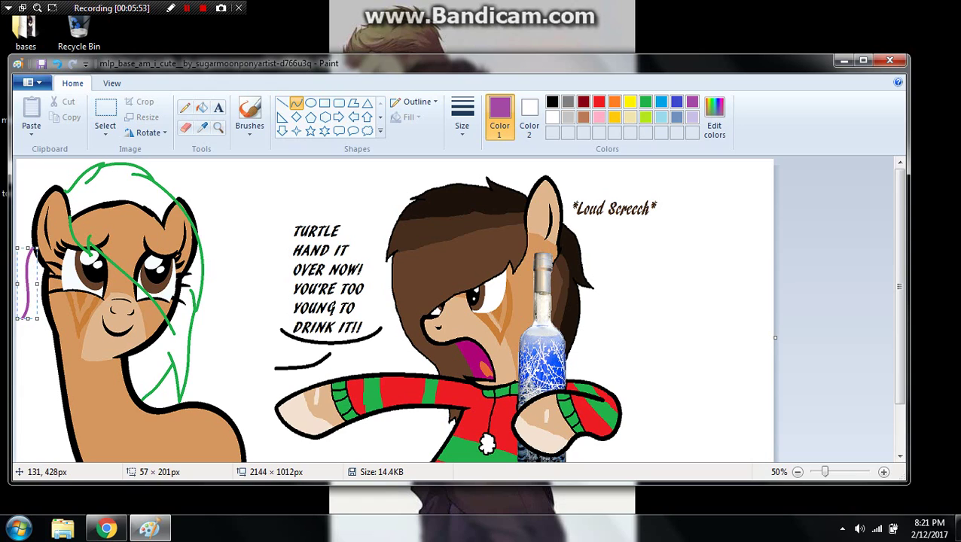
left_click(62, 310)
- Extend the purple mane strand with an outer curve about 81 × 271 px and an inner curve about 85 × 395 px along the neck
mouse_move(23, 317)
left_mouse_down()
mouse_move(39, 308)
mouse_move(18, 367)
mouse_move(56, 415)
left_mouse_up()
left_click(73, 325)
mouse_move(33, 377)
left_mouse_down()
mouse_move(27, 360)
mouse_move(28, 369)
left_mouse_up()
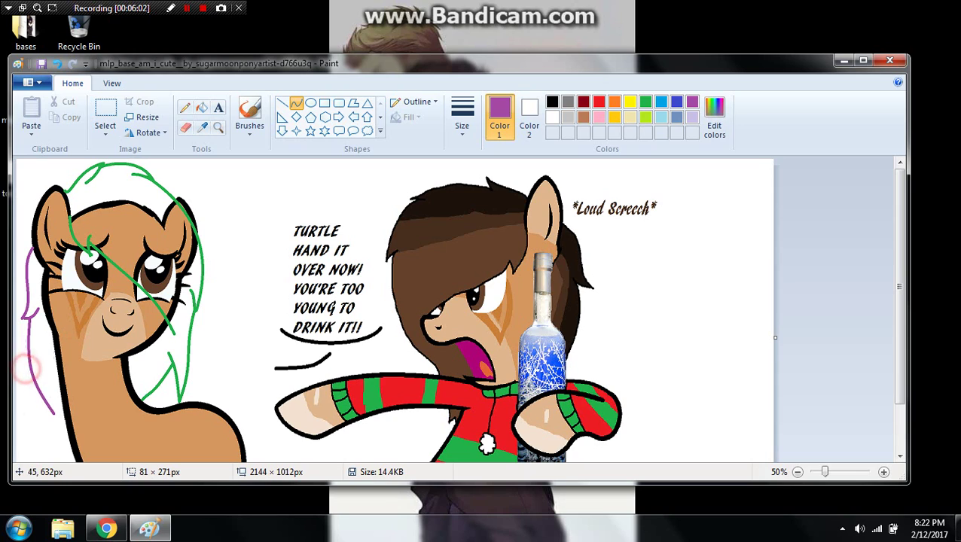
left_click(83, 338)
left_click_drag(42, 269, 72, 405)
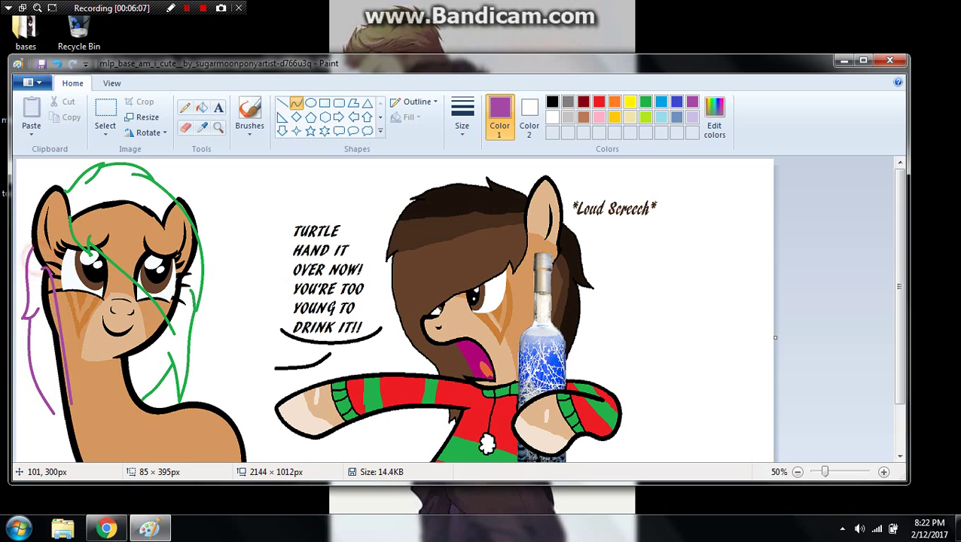
left_click_drag(63, 305, 87, 336)
left_click(121, 379)
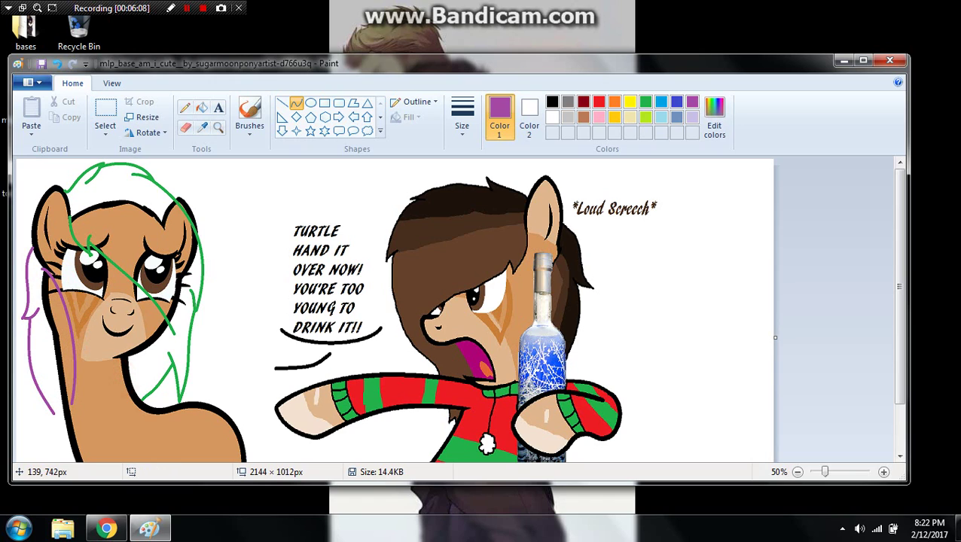
- Close the lower end of the purple mane strand with short curves meeting in a point on the neck
mouse_move(72, 404)
left_mouse_down()
mouse_move(63, 346)
mouse_move(67, 430)
mouse_move(59, 439)
mouse_move(69, 407)
mouse_move(73, 421)
mouse_move(53, 416)
mouse_move(58, 437)
mouse_move(57, 412)
mouse_move(60, 427)
left_mouse_up()
left_click(69, 371)
left_click(91, 374)
left_click(102, 417)
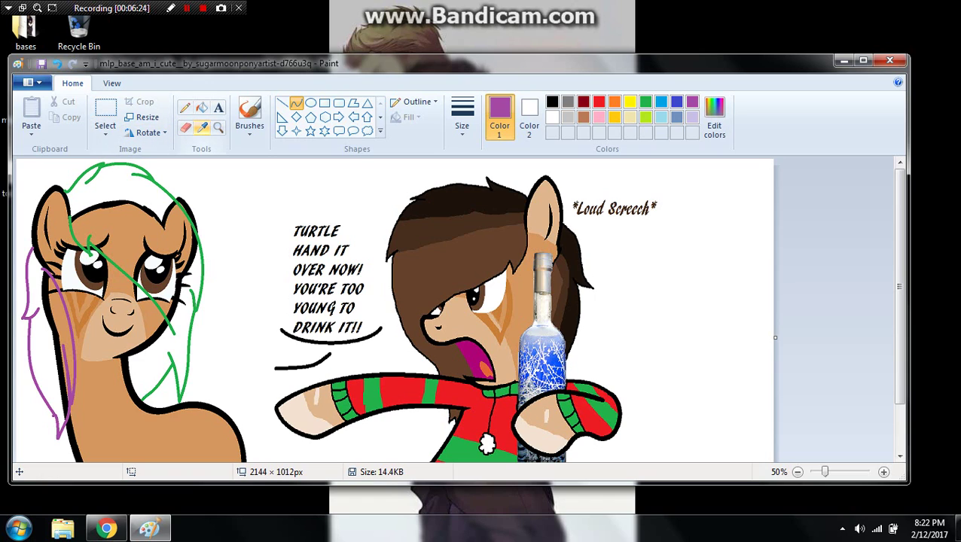
- Fill the head outline, forehead and right-hand ear inside the green mane outline with white
left_click(201, 107)
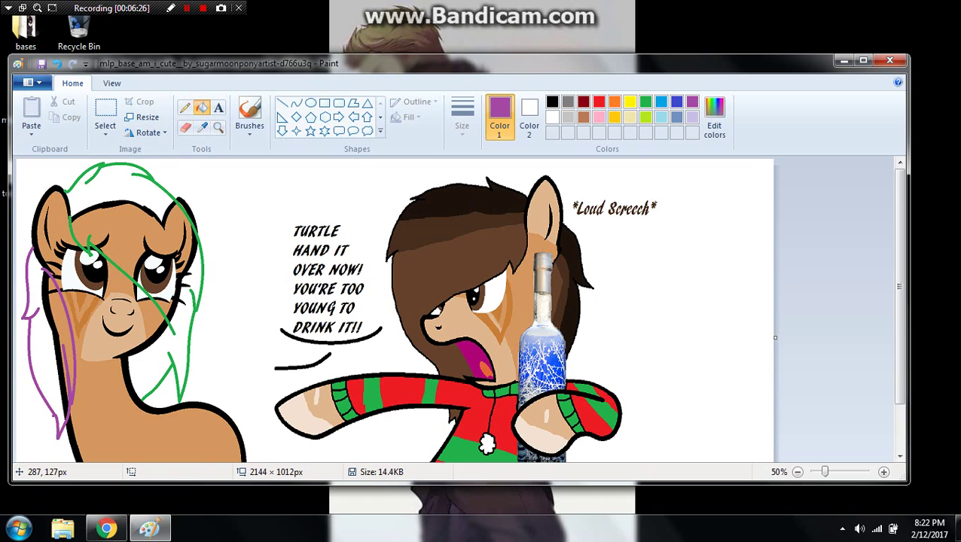
right_click(117, 204)
right_click(186, 209)
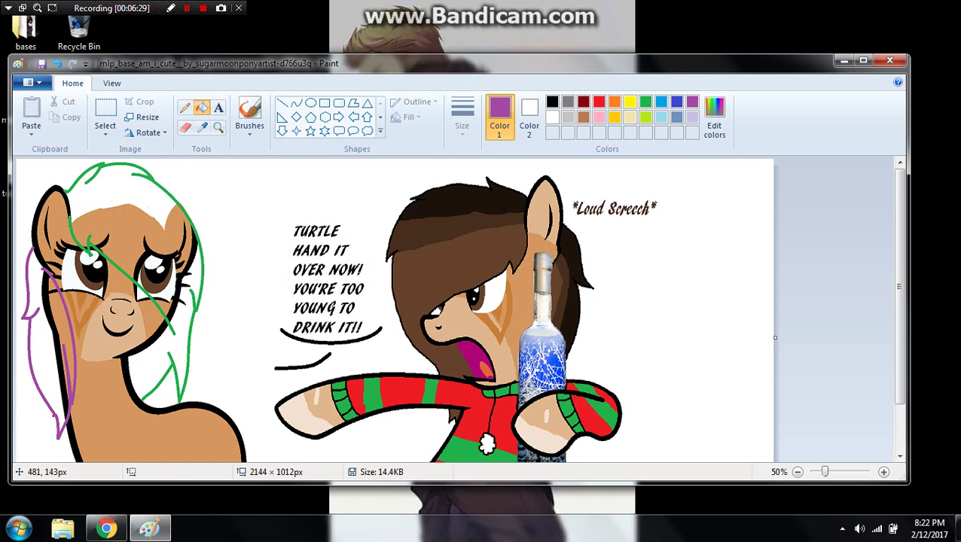
key("ctrl+z")
key("ctrl+z")
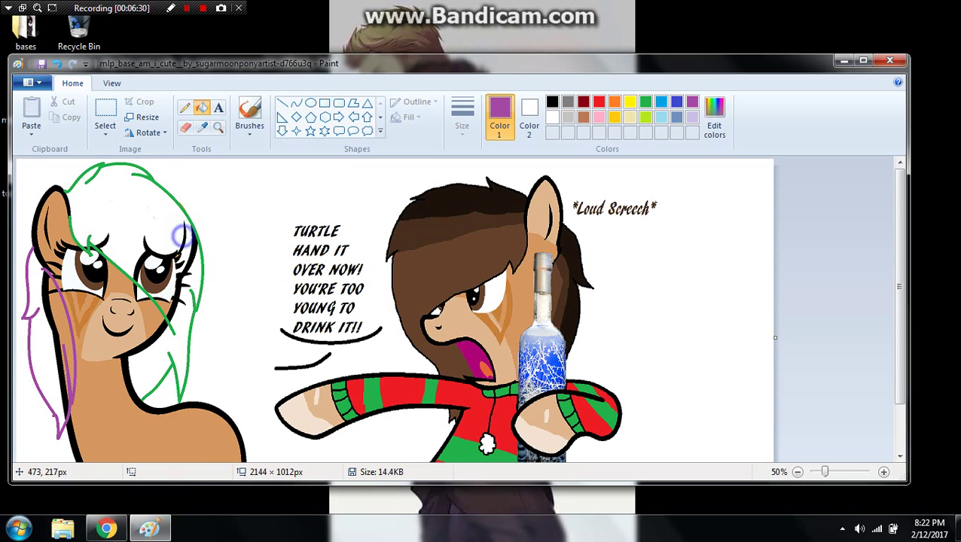
right_click(183, 237)
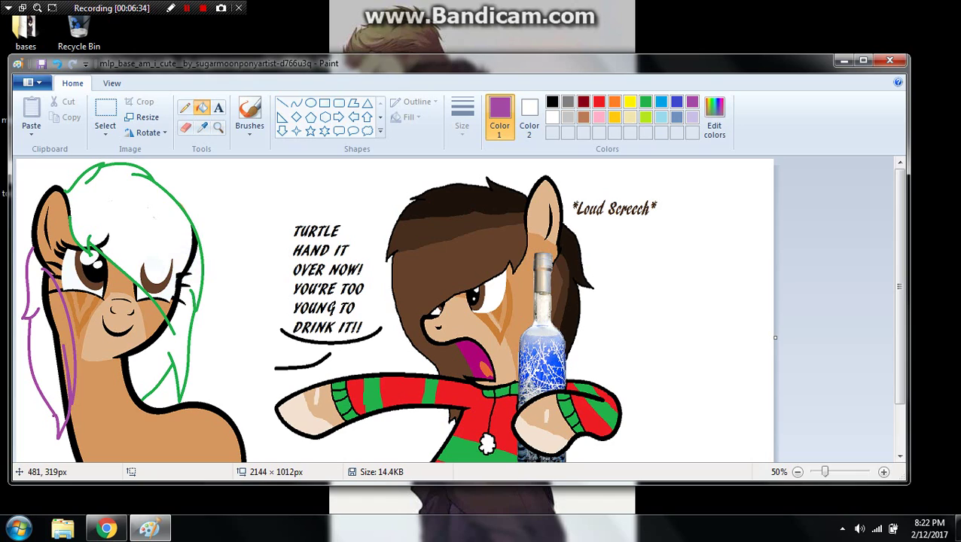
- Fill the covered eye and the leftover lash marks inside the green mane outline with white
right_click(186, 274)
right_click(166, 274)
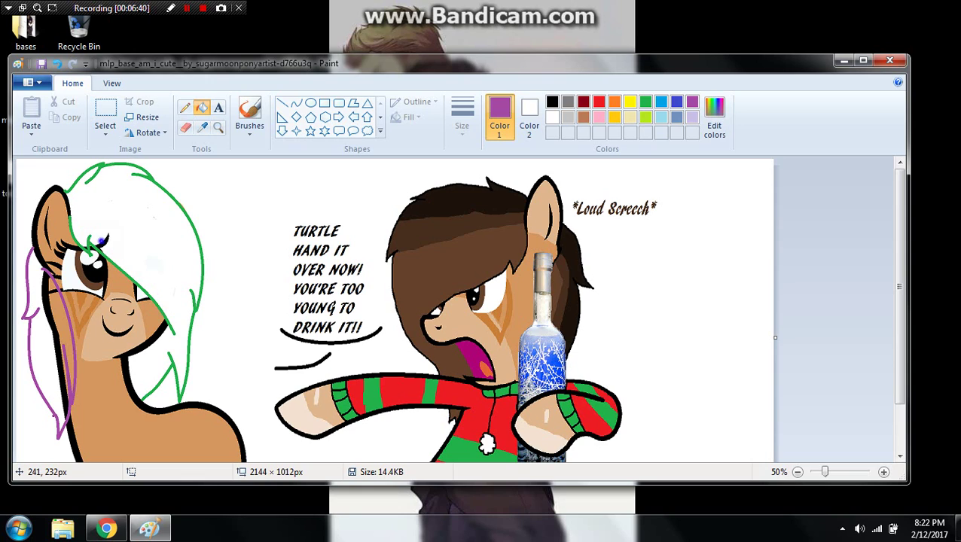
right_click(102, 241)
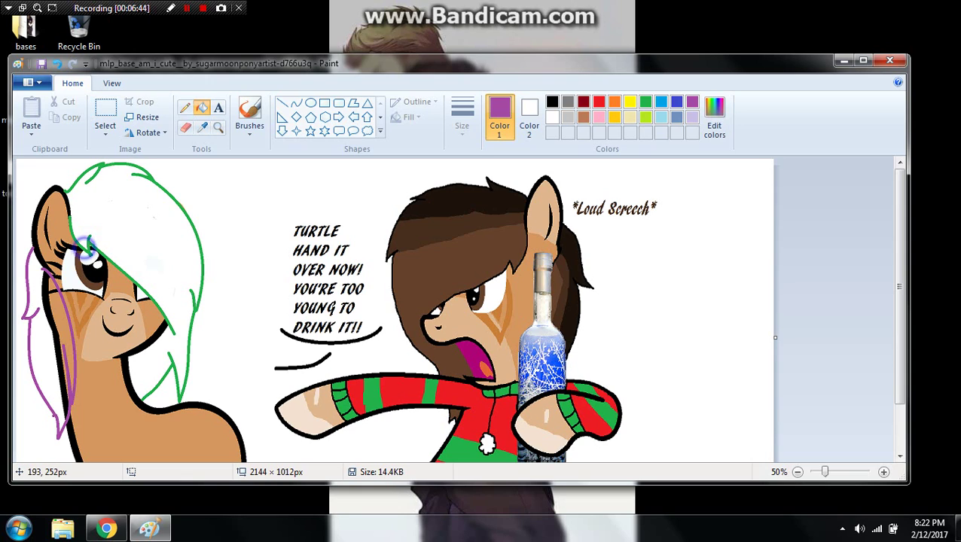
- Fill the black face outline and tan slivers inside the purple mane strand with white
right_click(46, 299)
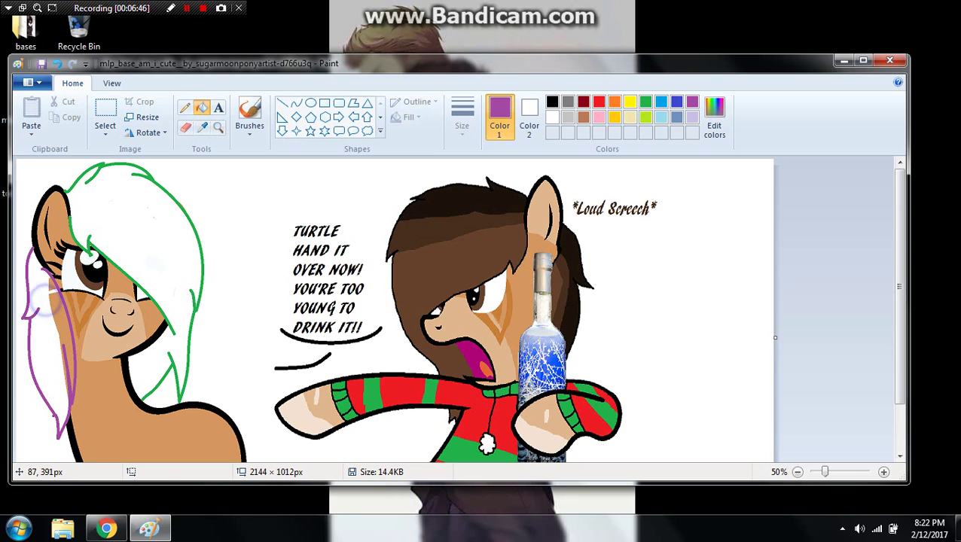
right_click(52, 286)
right_click(57, 329)
right_click(59, 323)
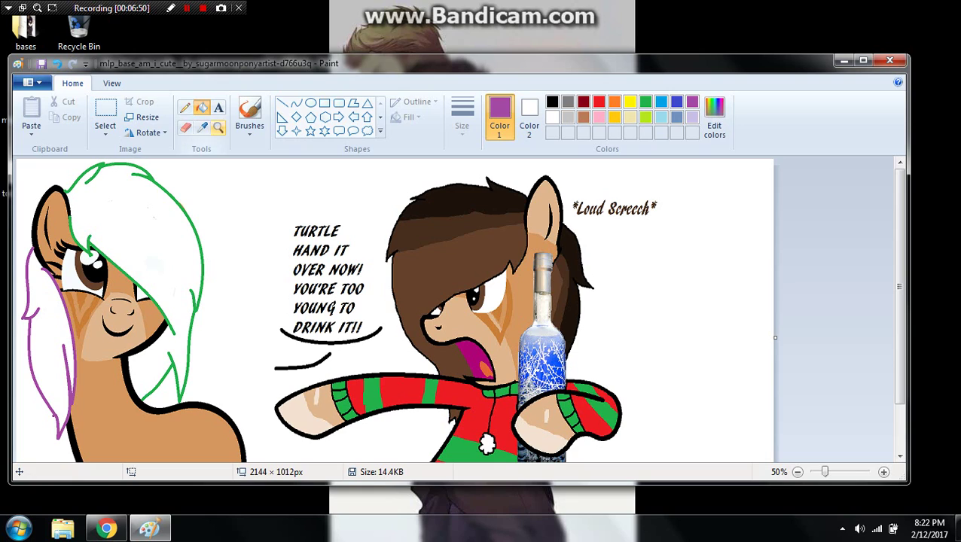
- Pick the medium brown from the reference pony's mane and pencil a freehand dividing line across the green-outlined mane from ear to outer edge
left_click(202, 128)
left_click(427, 265)
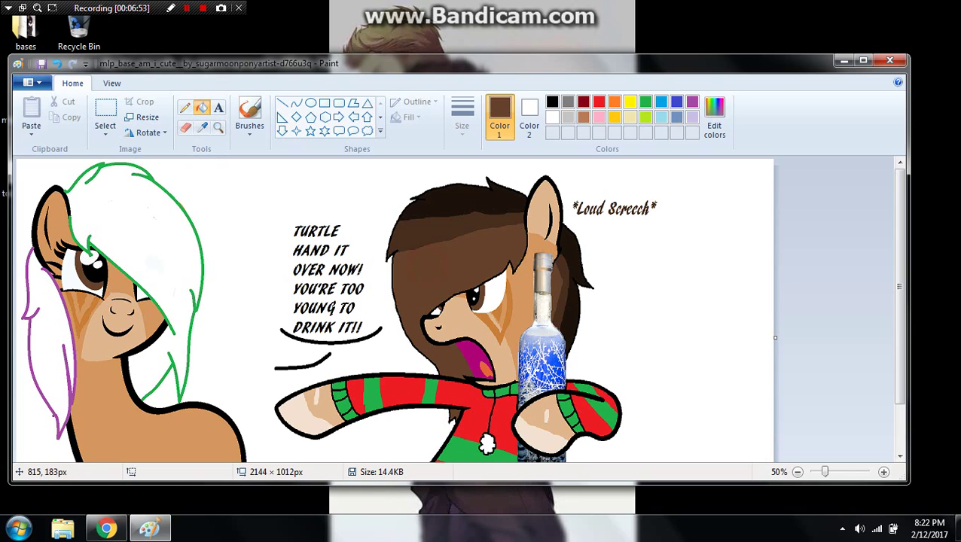
left_click(185, 108)
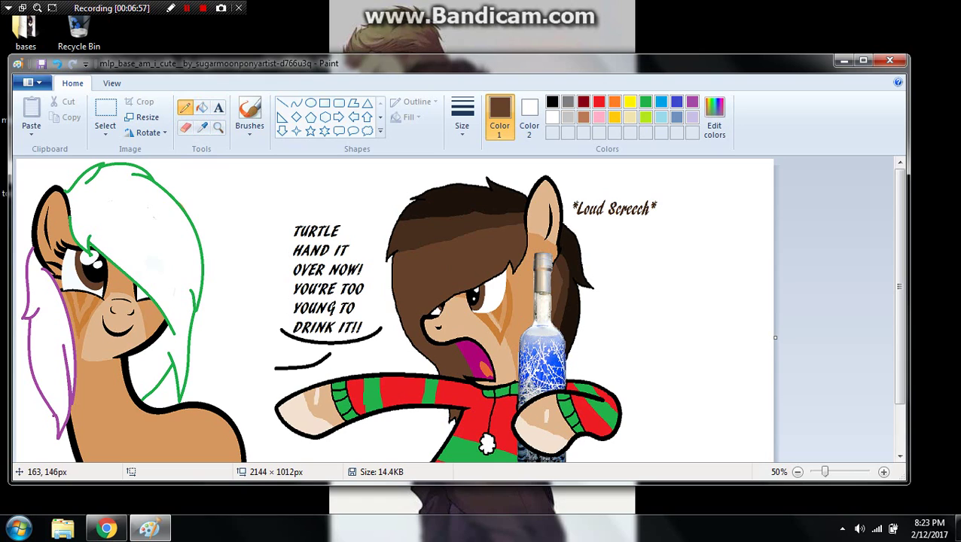
mouse_move(72, 208)
left_mouse_down()
mouse_move(100, 214)
mouse_move(174, 266)
mouse_move(192, 306)
left_mouse_up()
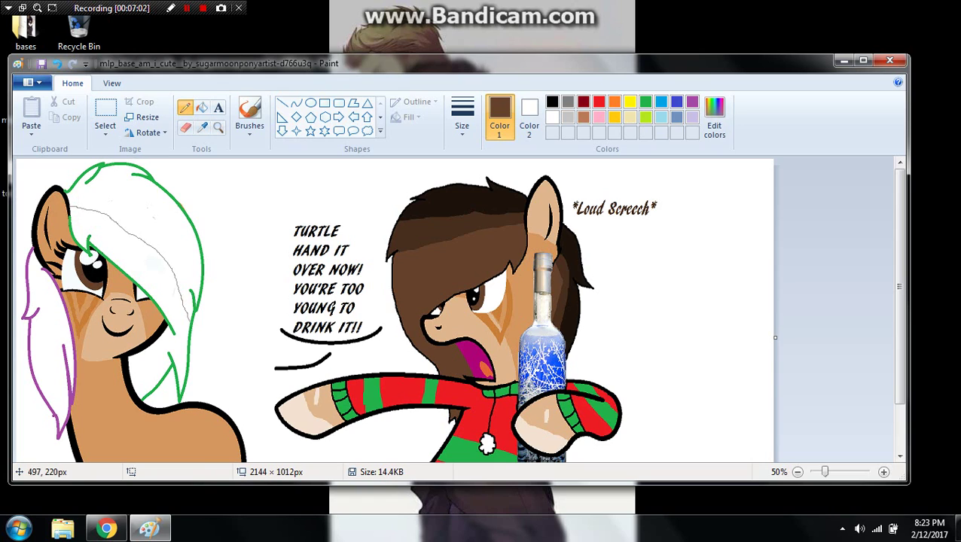
- Try to fill the mane section below the pencil line with medium brown, and undo the fill
left_click(201, 107)
left_click(142, 250)
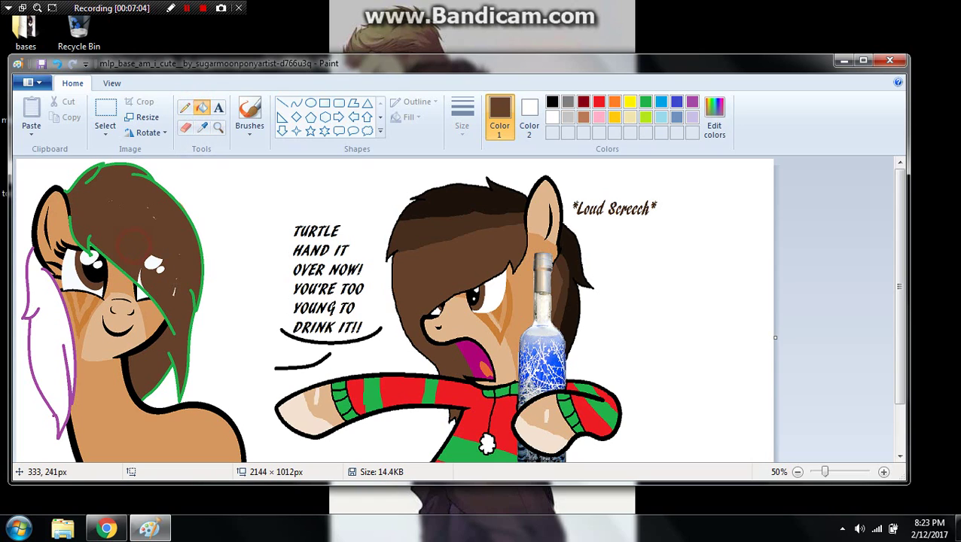
left_click(57, 63)
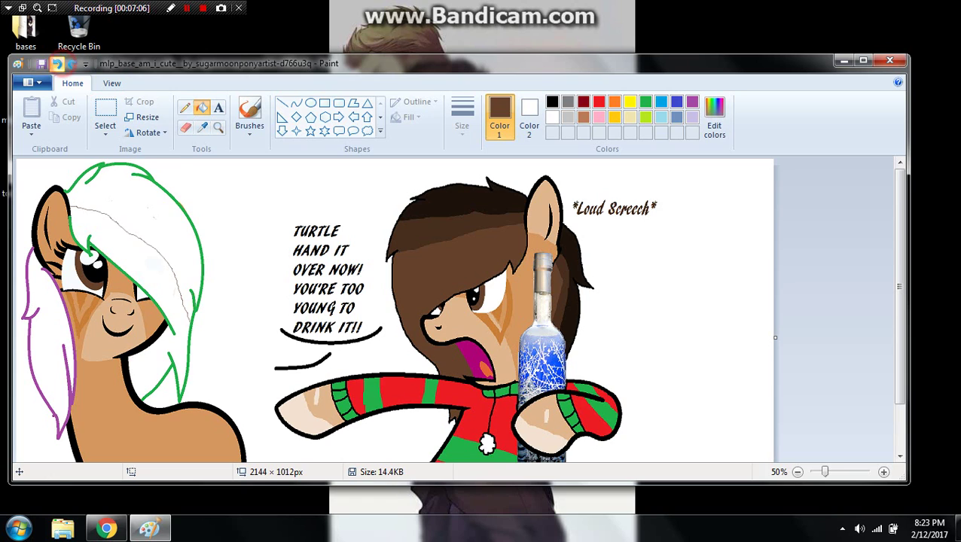
- Close the gap between the lower end of the pencil dividing line and the green mane outline
left_click(218, 126)
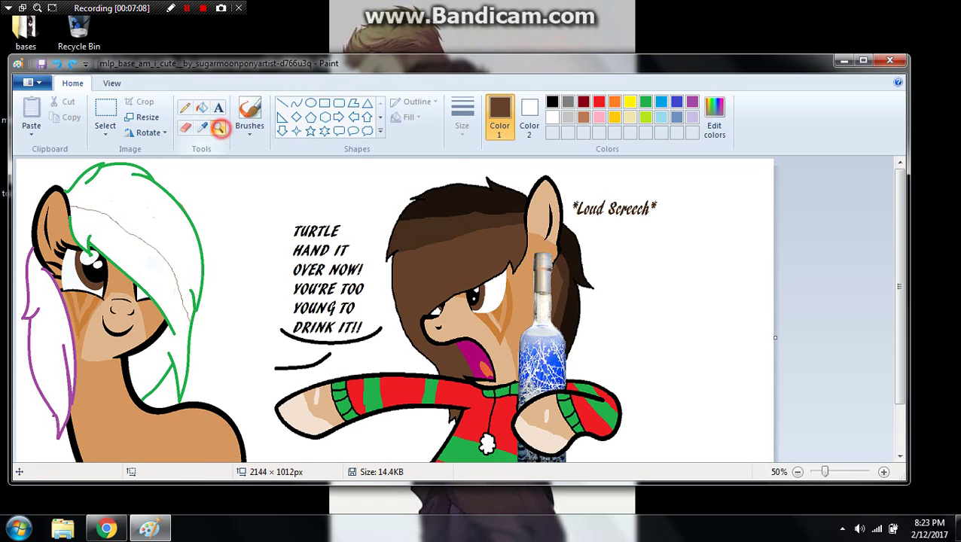
left_click(162, 194)
left_click(380, 424)
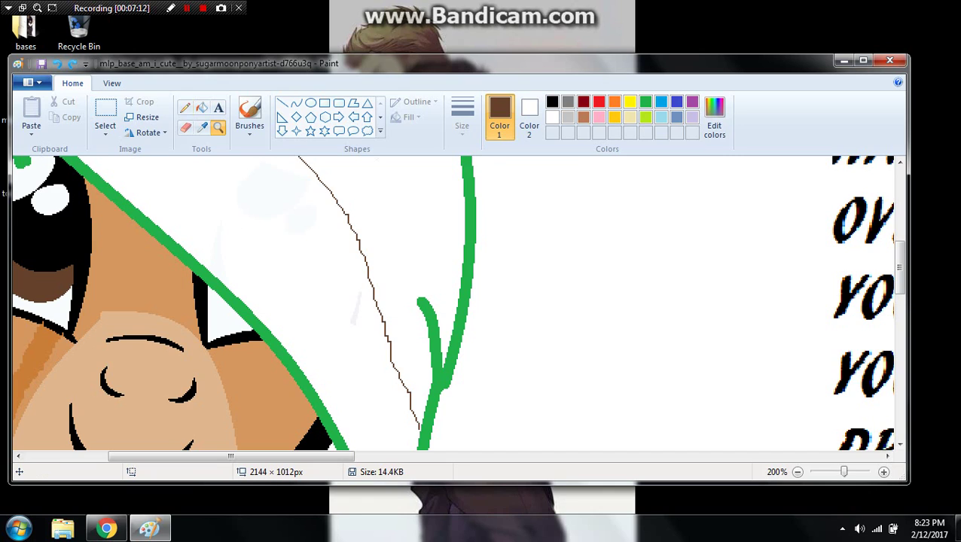
left_click(182, 104)
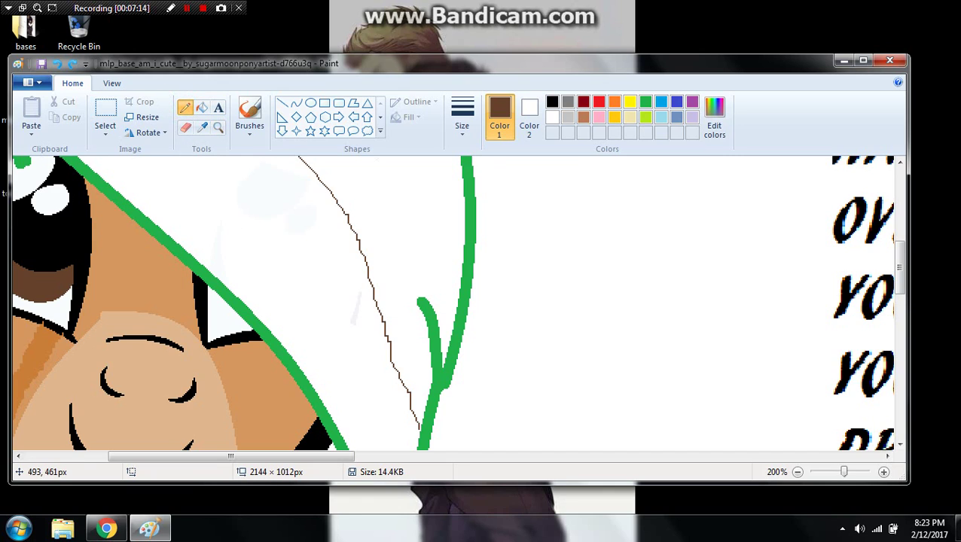
left_click(419, 427)
- Fill the mane section below the dividing line with medium brown, including the leftover eye highlights and white slivers
left_click(201, 107)
left_click(231, 177)
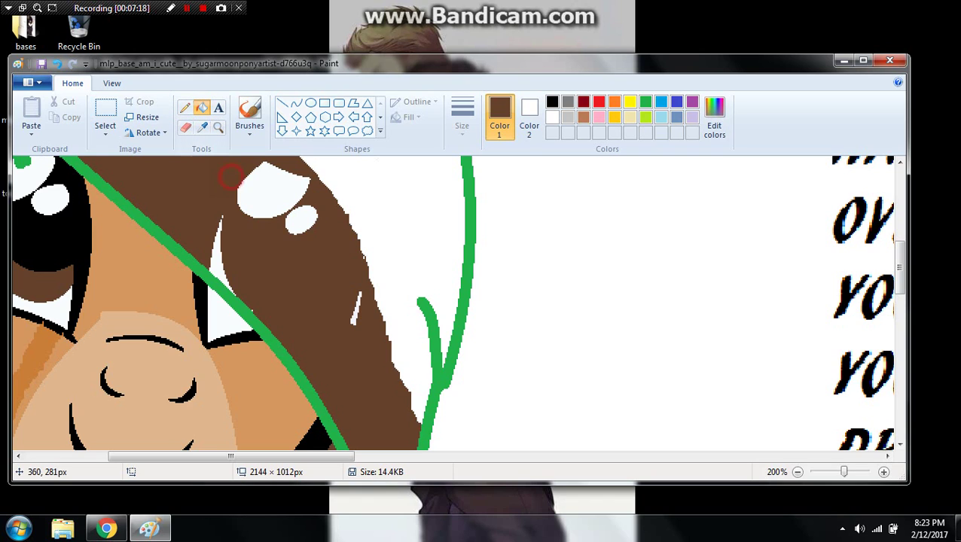
left_click(270, 176)
left_click(306, 221)
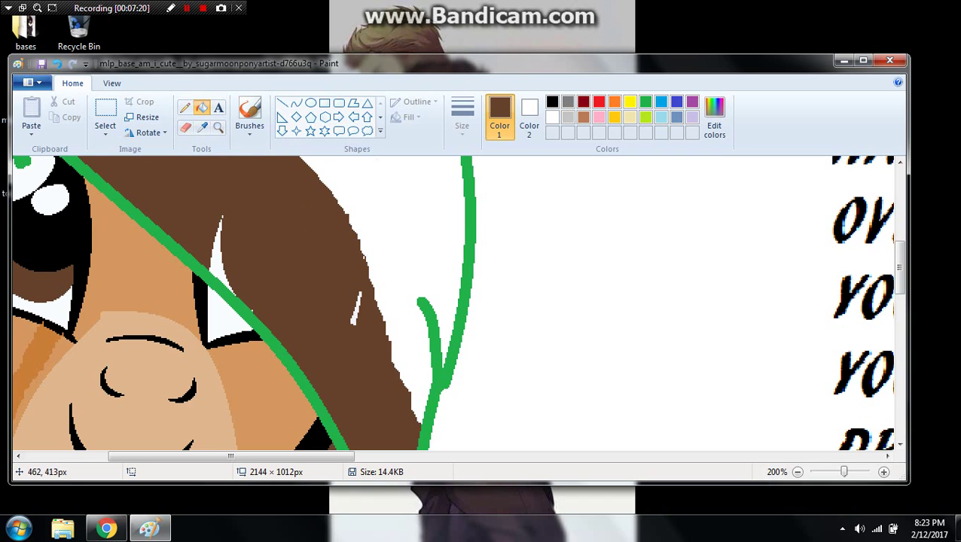
left_click(355, 310)
left_click(215, 252)
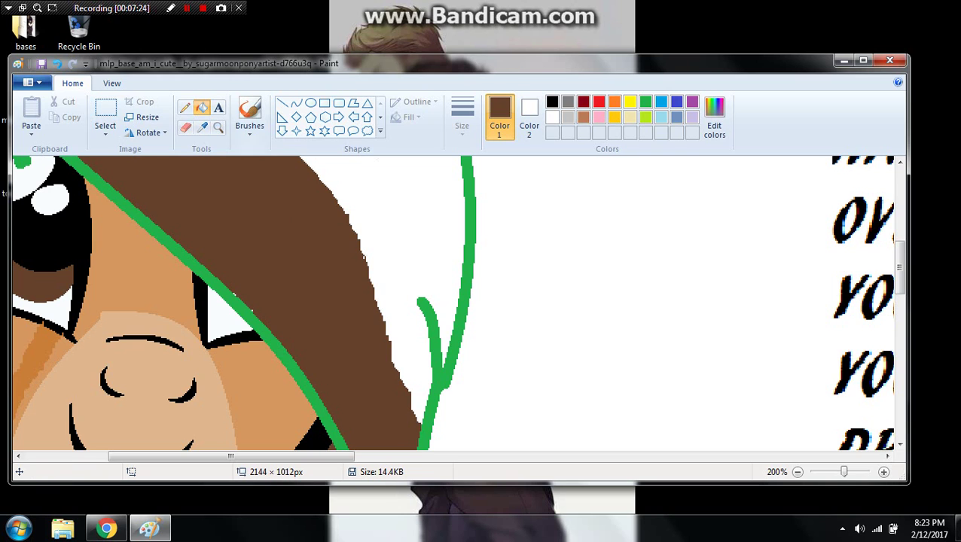
- Pick the darker brown from the reference pony's mane and fill the mane section above the dividing line with it
left_click(218, 128)
right_click(255, 212)
right_click(256, 215)
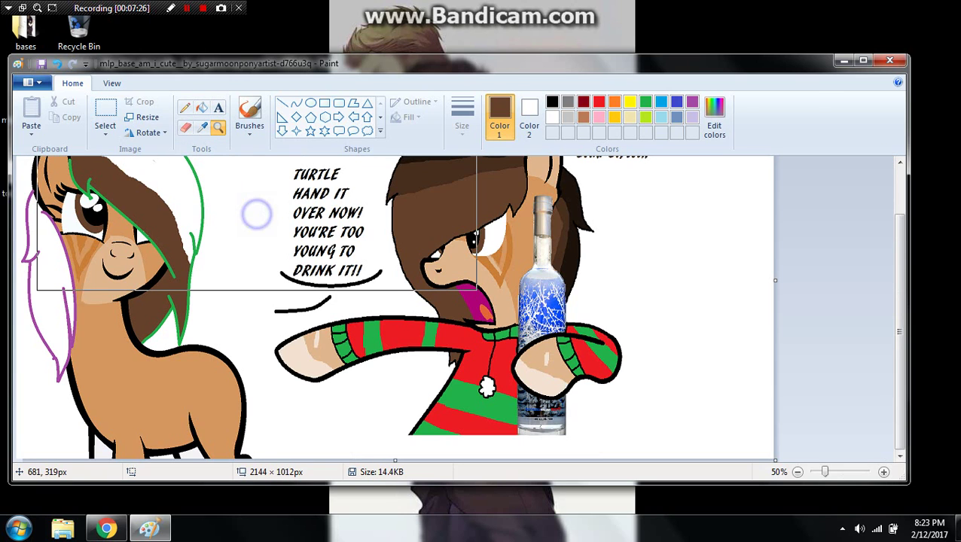
left_click(201, 127)
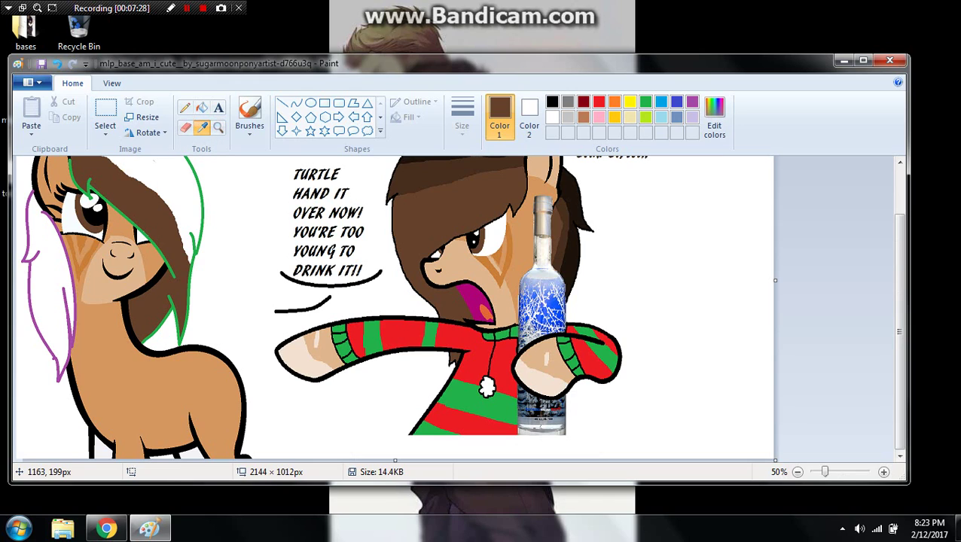
left_click(426, 171)
left_click(201, 107)
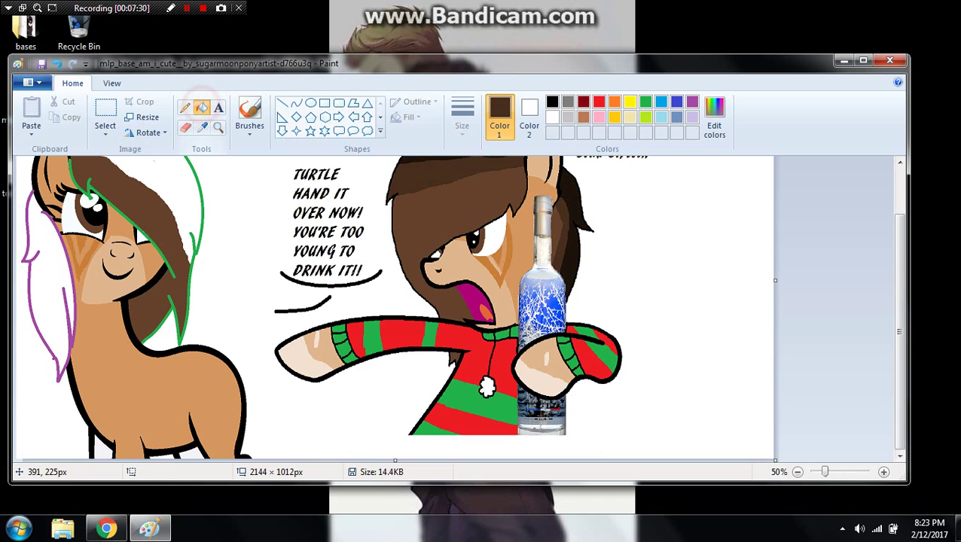
left_click(162, 176)
- Paint over the leftover white specks in the dark brown mane section with dark brown, using the pencil
left_click(218, 127)
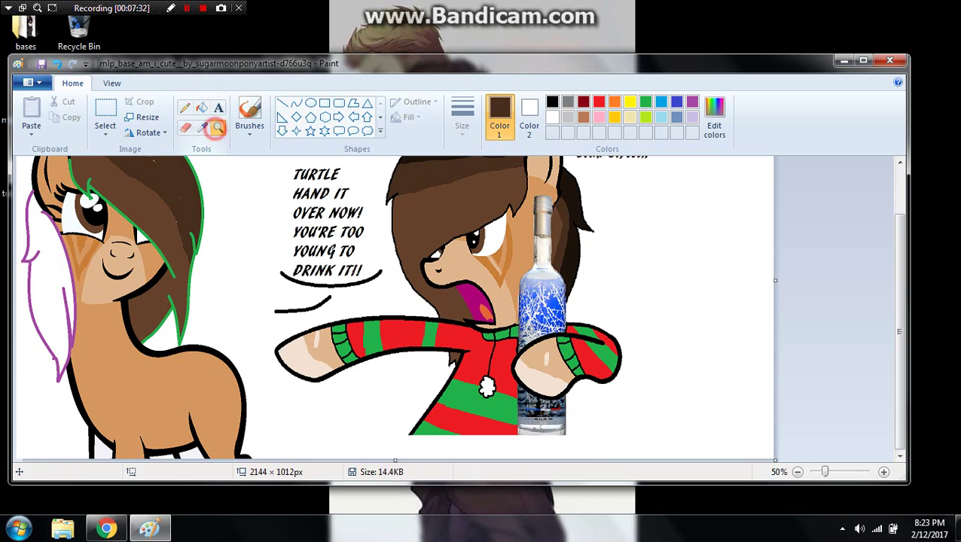
left_click(188, 197)
left_click(260, 247)
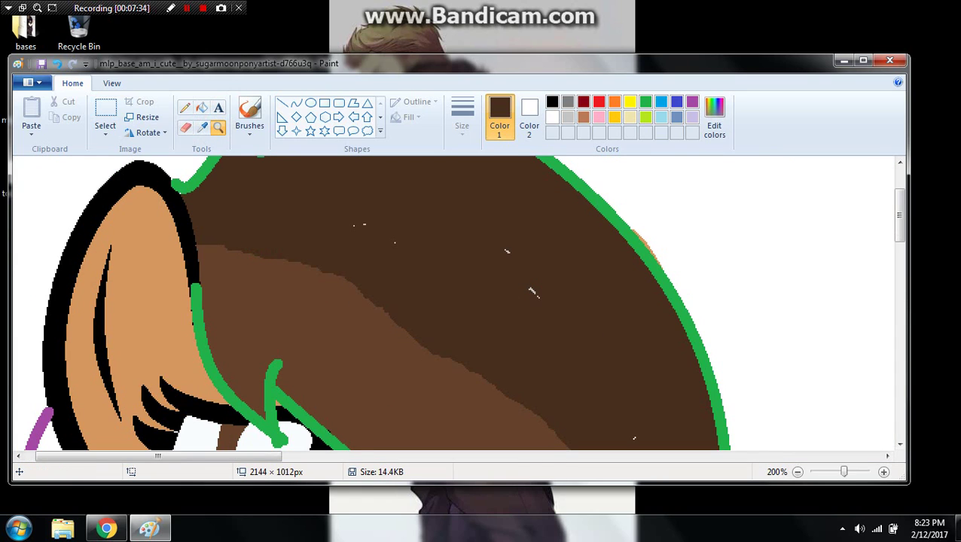
left_click(184, 107)
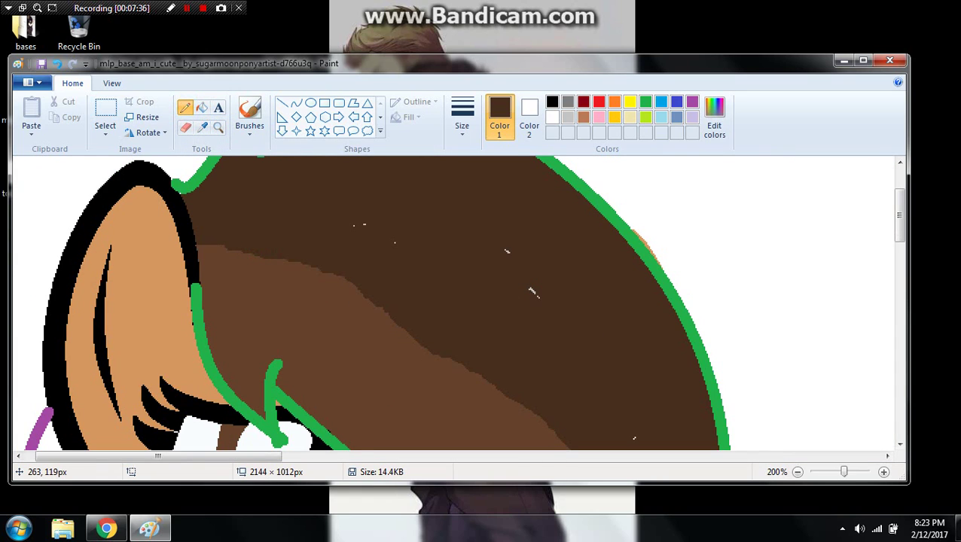
left_click(353, 225)
left_click_drag(529, 286, 539, 297)
left_click(635, 438)
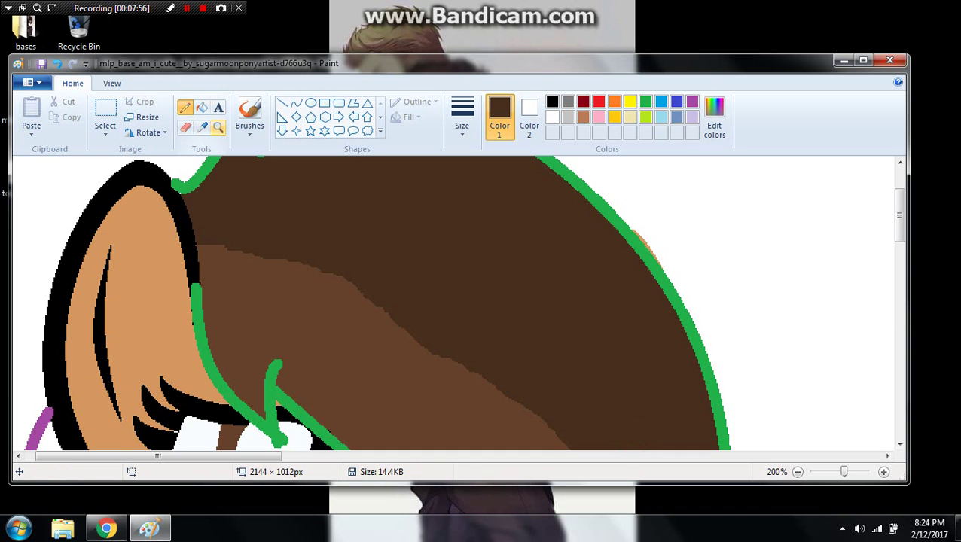
- Touch up the leftover specks along the border between the two brown mane sections, using dark brown and medium brown picked from the mane
left_click(218, 127)
right_click(274, 218)
right_click(273, 219)
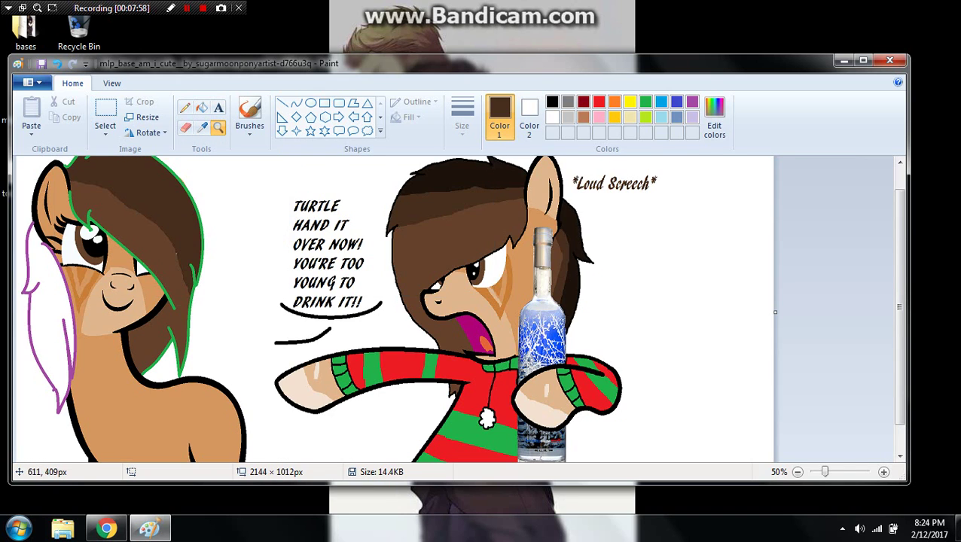
left_click(234, 279)
left_click(184, 107)
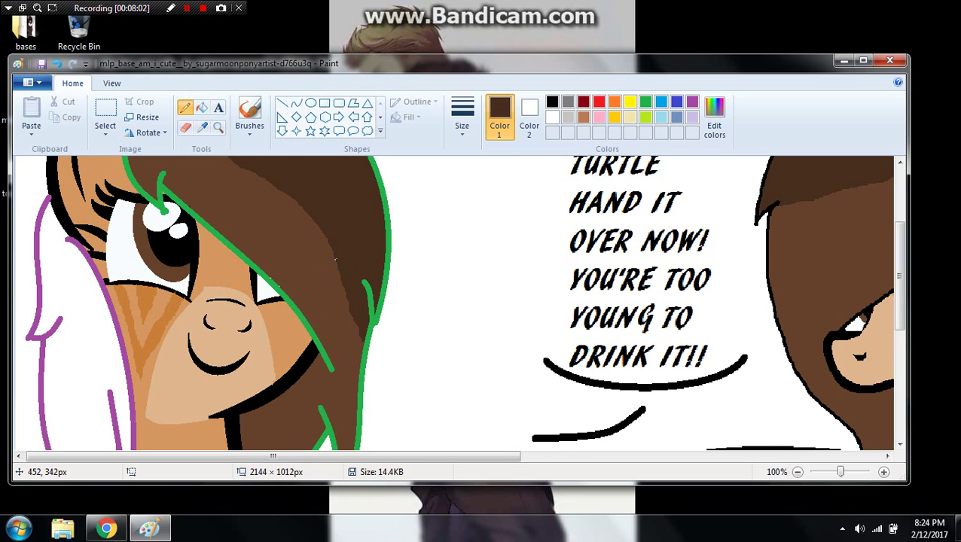
left_click(335, 250)
left_click(201, 126)
left_click(269, 208)
left_click(270, 281)
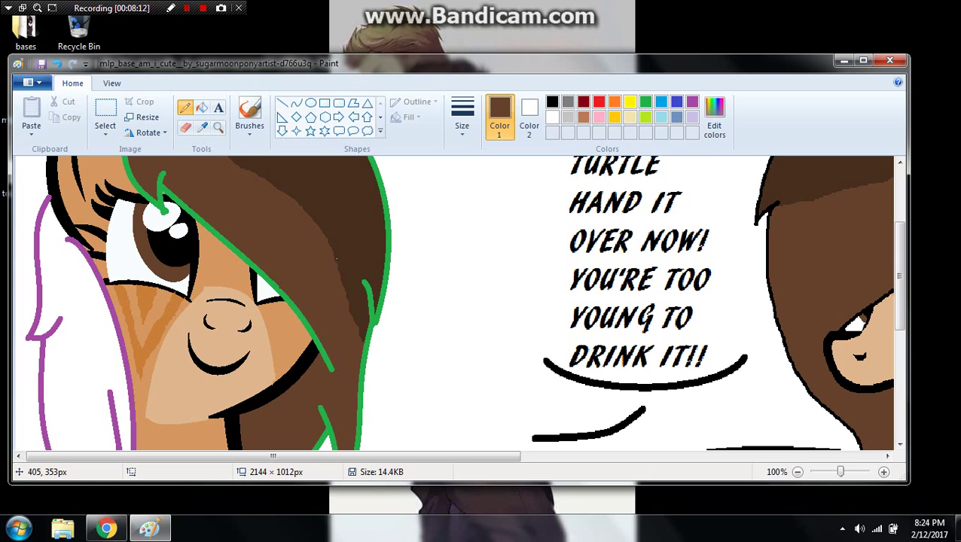
left_click_drag(337, 260, 333, 259)
- Pick the darkest brown from the reference pony's mane, pencil a dividing line across the crown, and fill the section above it
left_click(220, 130)
right_click(302, 237)
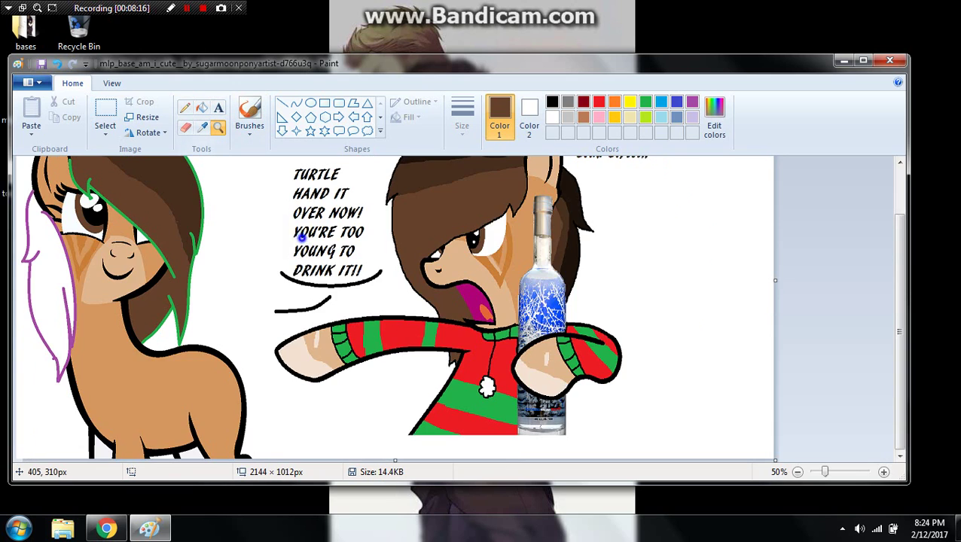
right_click(302, 238)
left_click(275, 217)
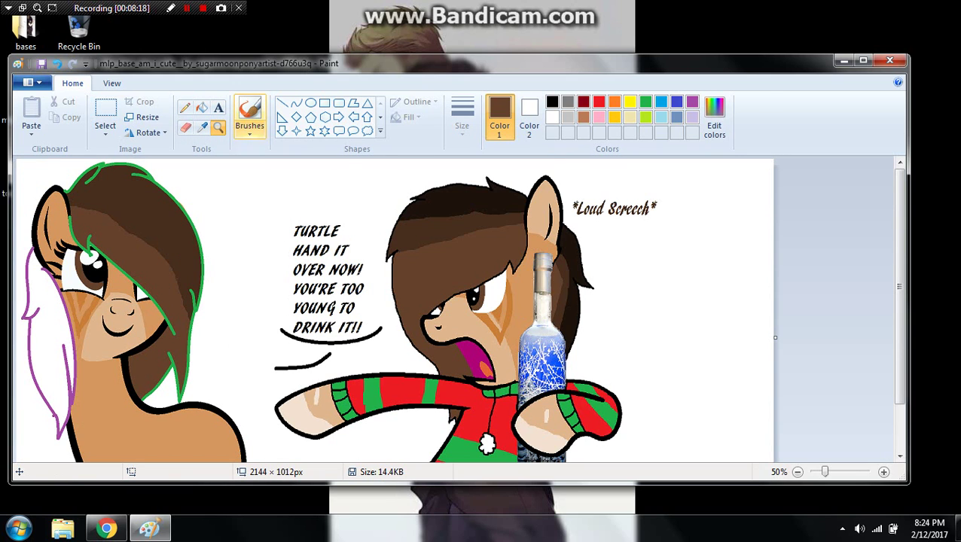
left_click(204, 125)
left_click(435, 199)
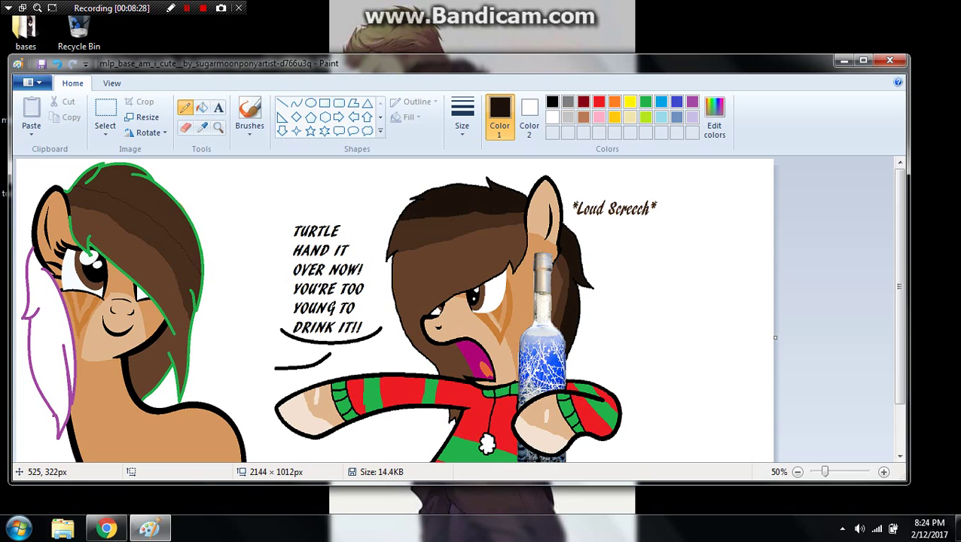
left_click(201, 107)
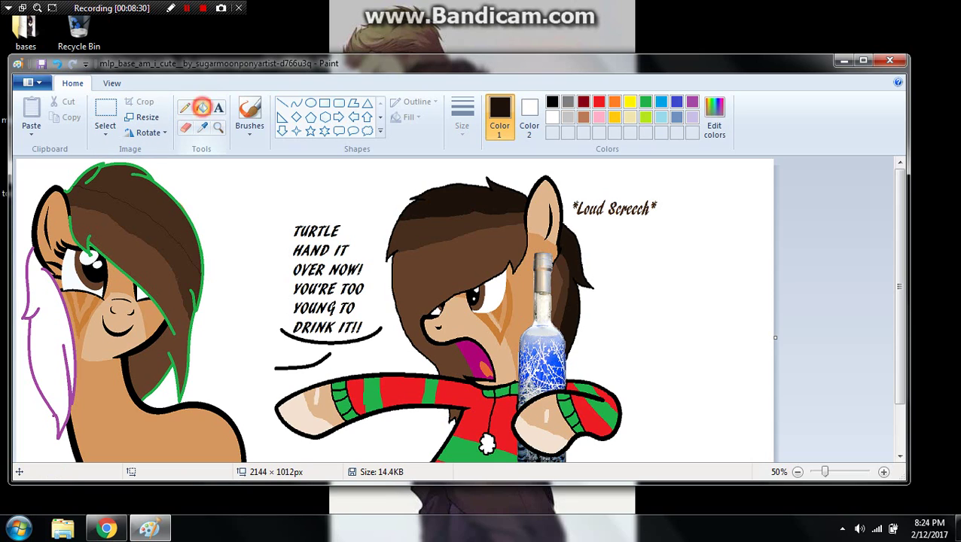
left_click(159, 196)
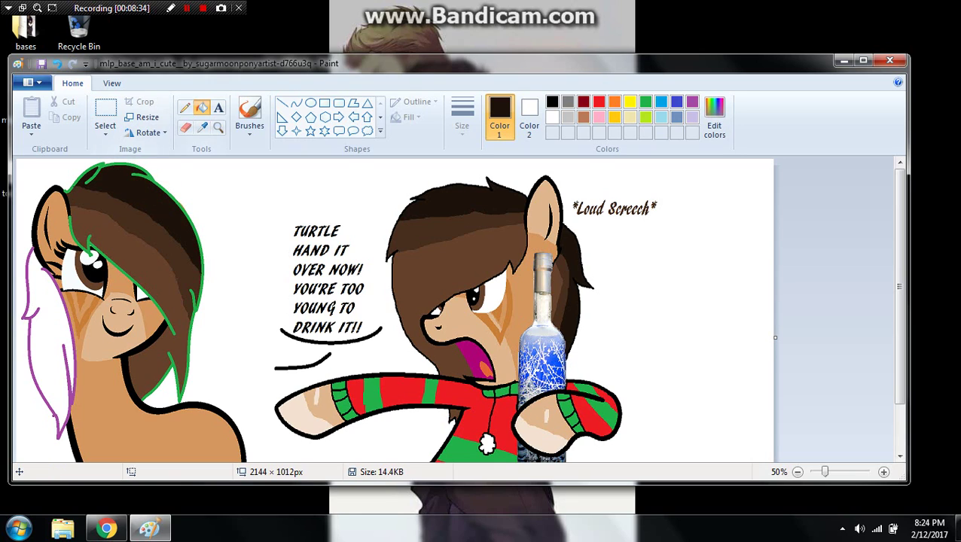
- Recolour the green mane outlines and the purple outline of the side lock black with the fill tool
left_click(201, 127)
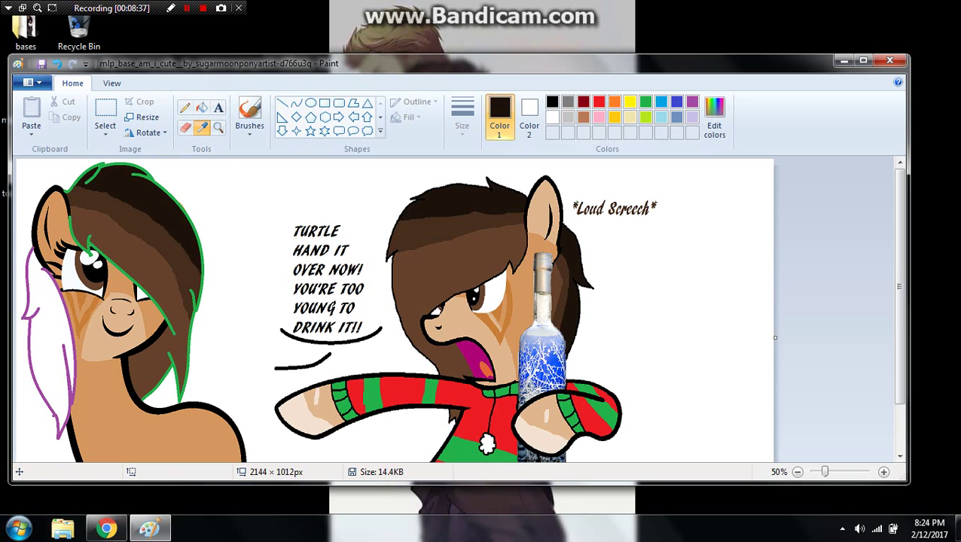
left_click(552, 101)
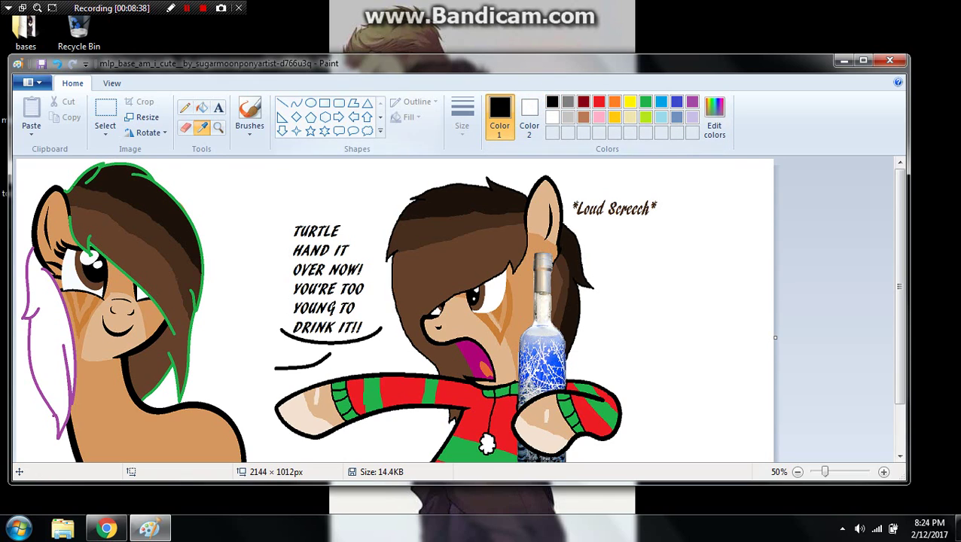
left_click(202, 108)
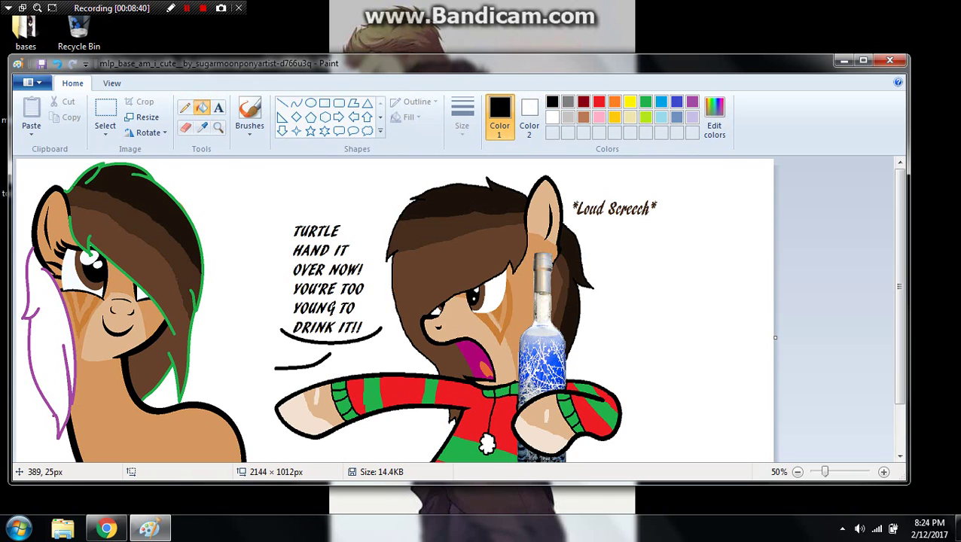
left_click(158, 176)
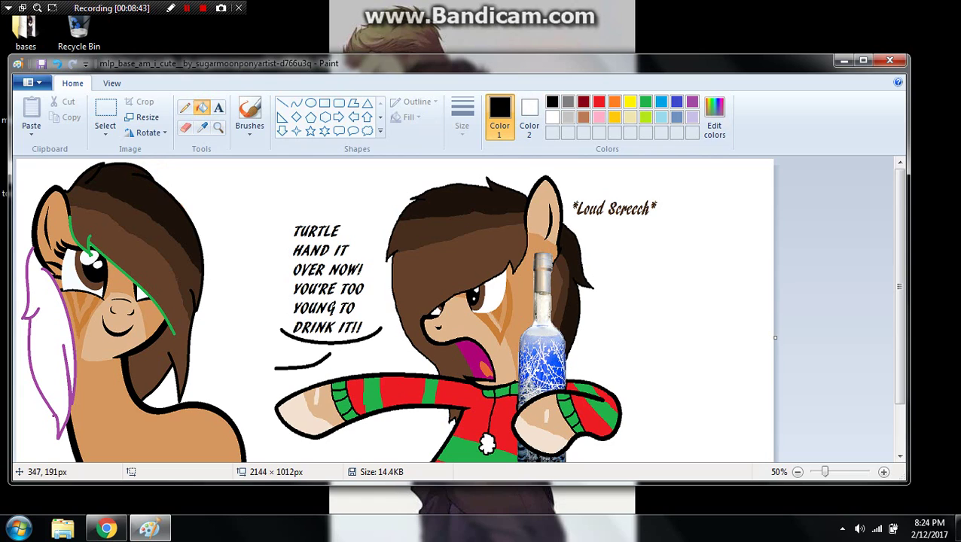
left_click(109, 260)
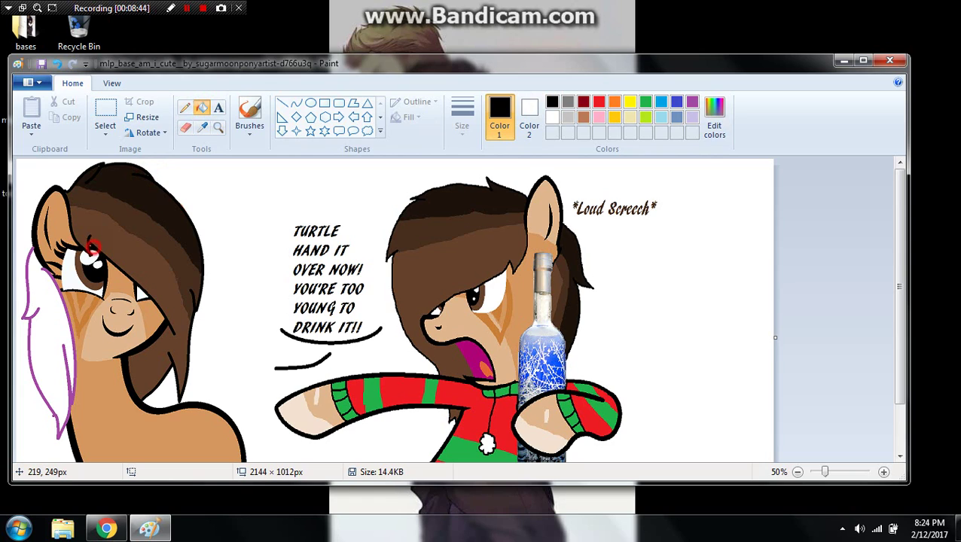
left_click(53, 279)
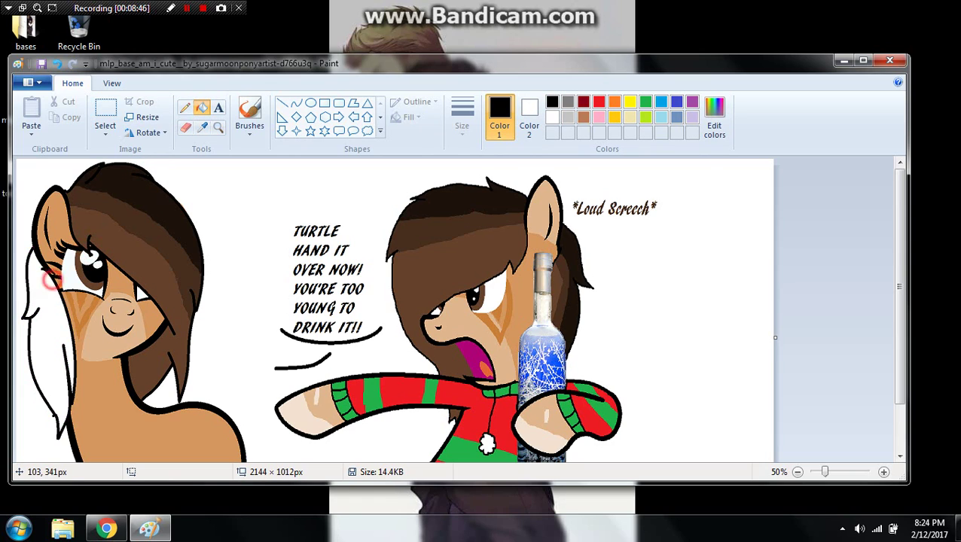
- Pick the medium brown from the mane, pencil a dividing line down the white side lock, and fill its inner section
left_click(202, 129)
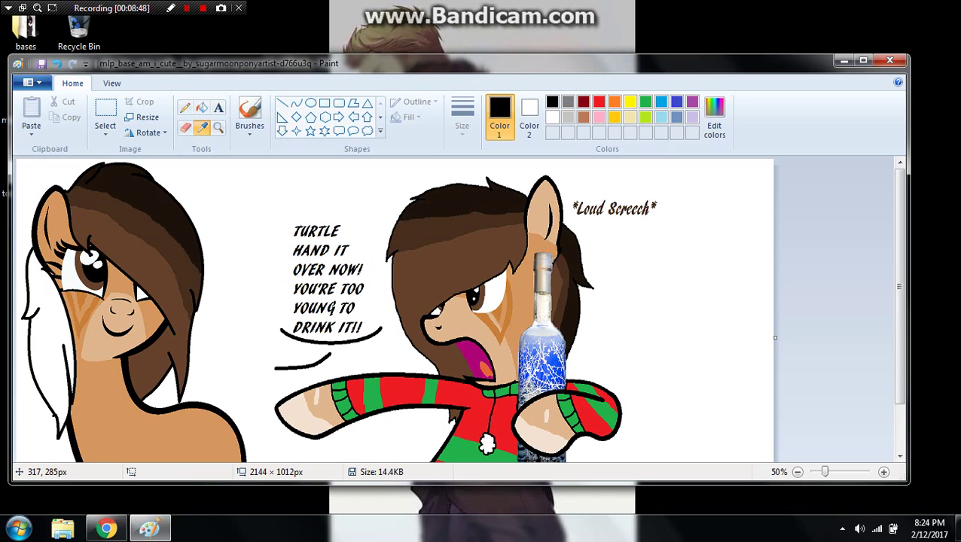
left_click(129, 259)
left_click(184, 107)
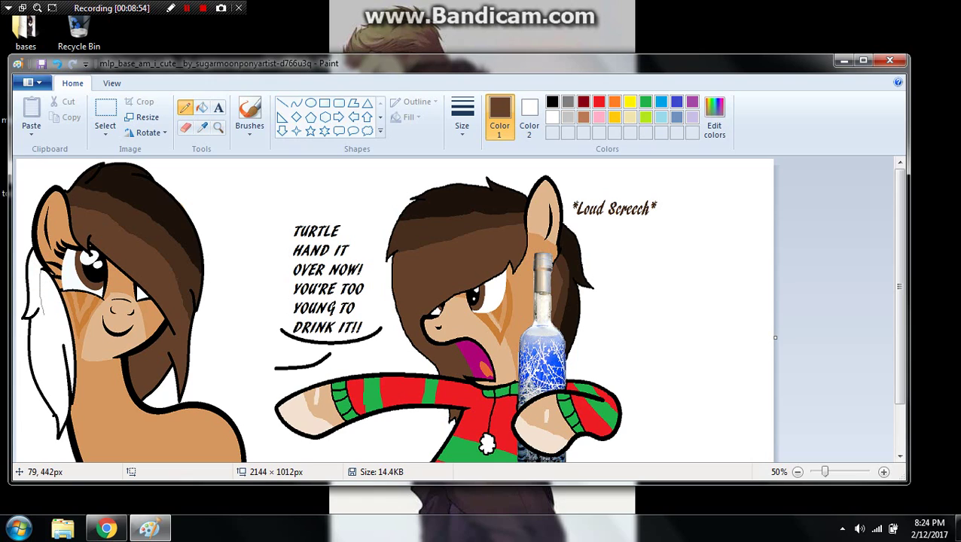
left_click_drag(43, 314, 65, 376)
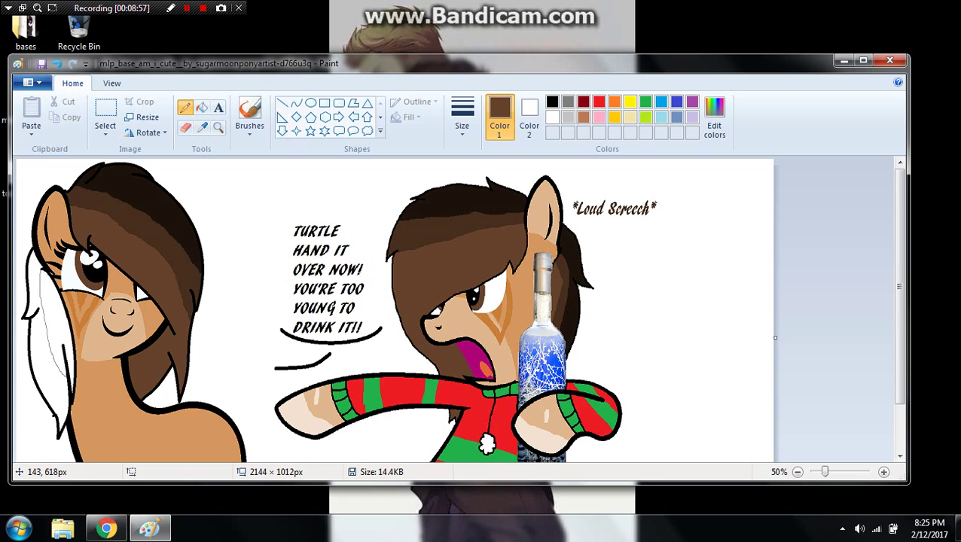
left_click(201, 107)
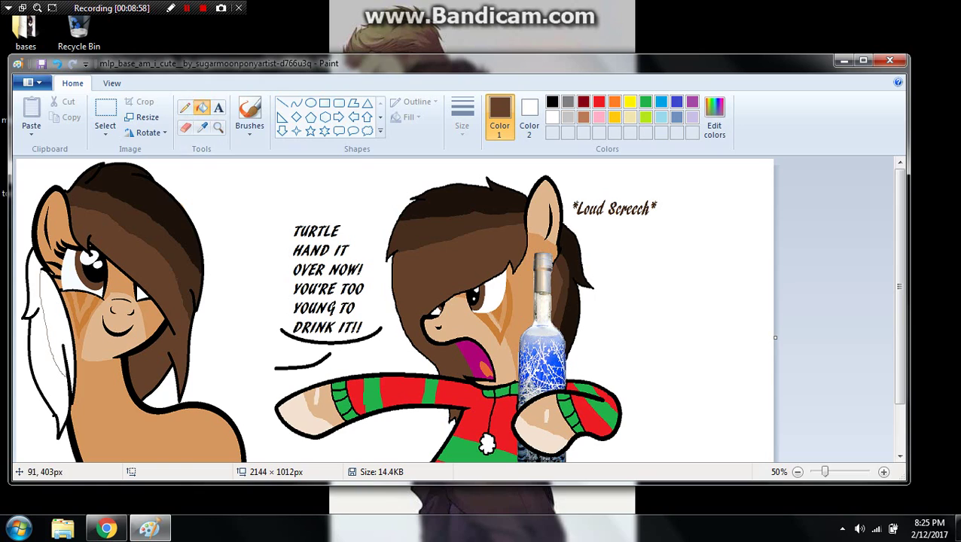
left_click(47, 301)
- Pick the dark brown from the reference pony's mane and fill the remaining white part of the side lock with it
left_click(202, 128)
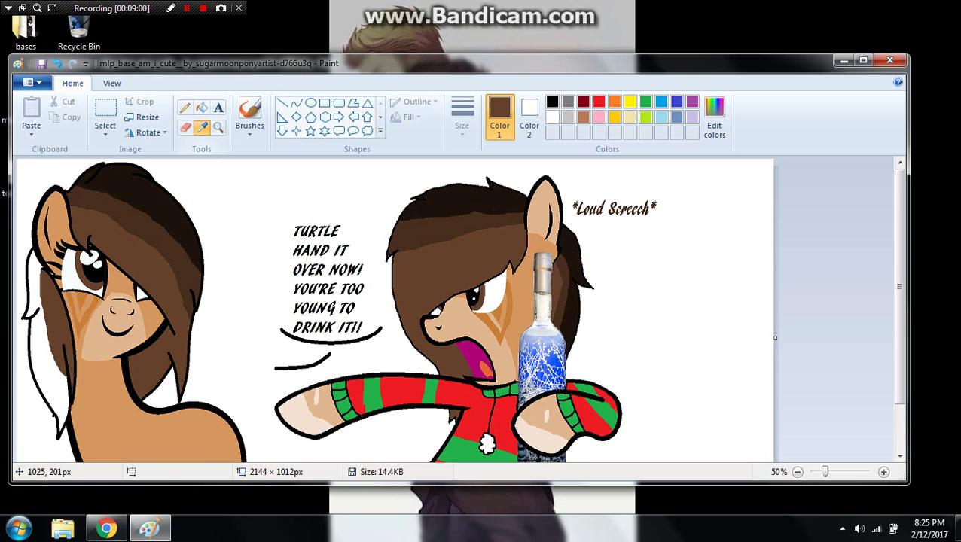
left_click(463, 230)
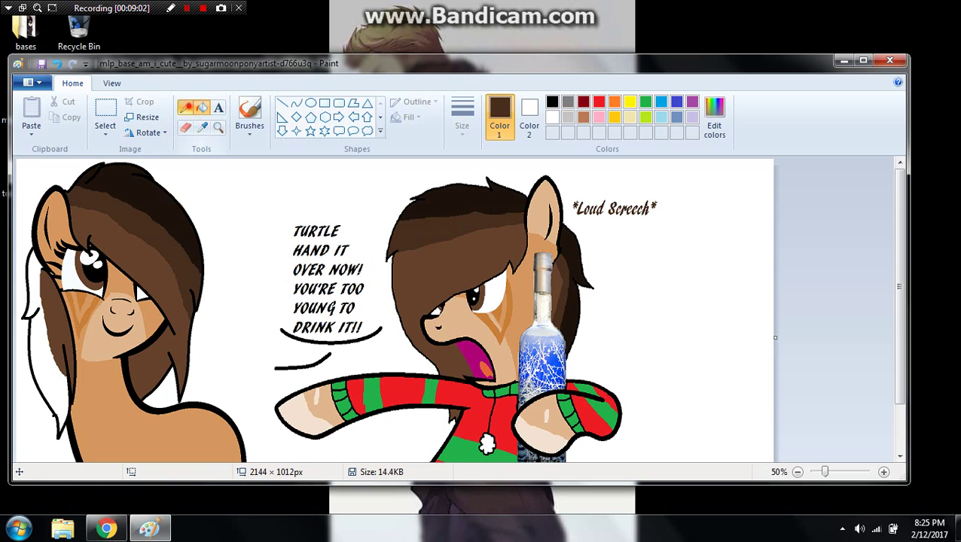
left_click(184, 107)
left_click(201, 108)
left_click(36, 276)
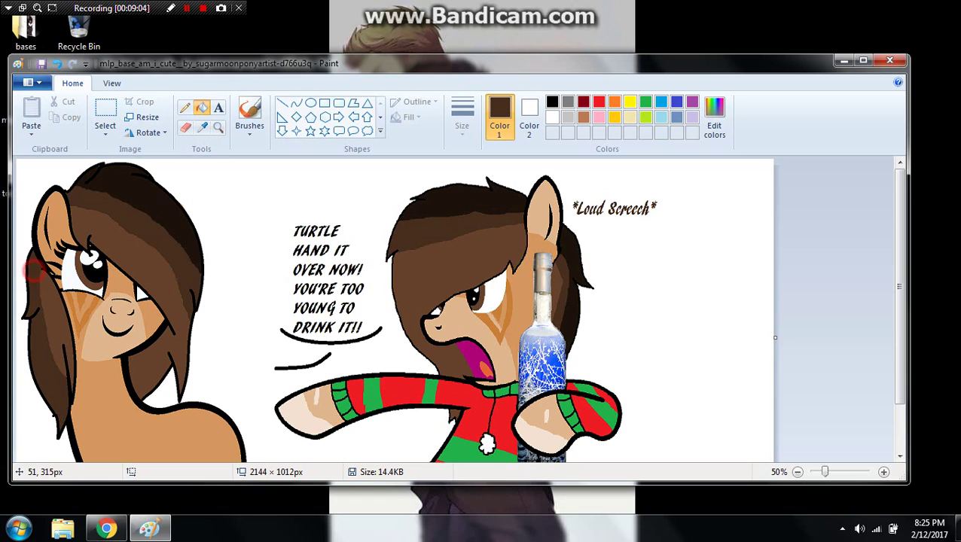
- Pick the darkest brown from the reference mane, pencil a line along the side lock's outer edge, and fill that edge section
left_click(201, 127)
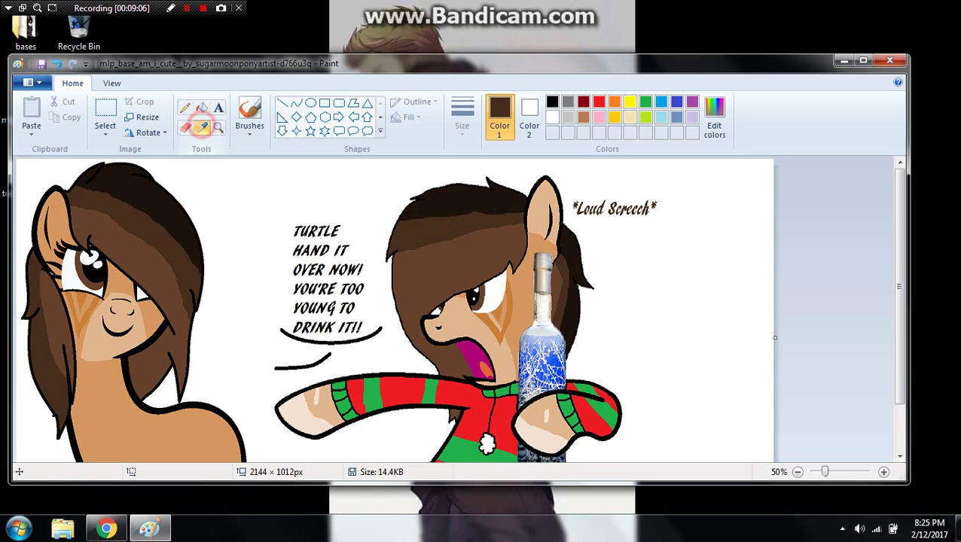
left_click(569, 247)
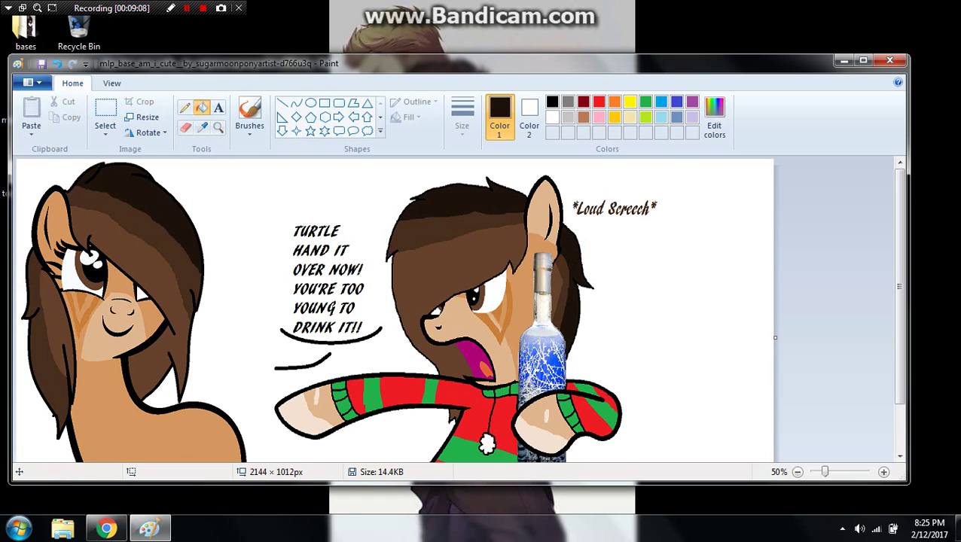
left_click(185, 108)
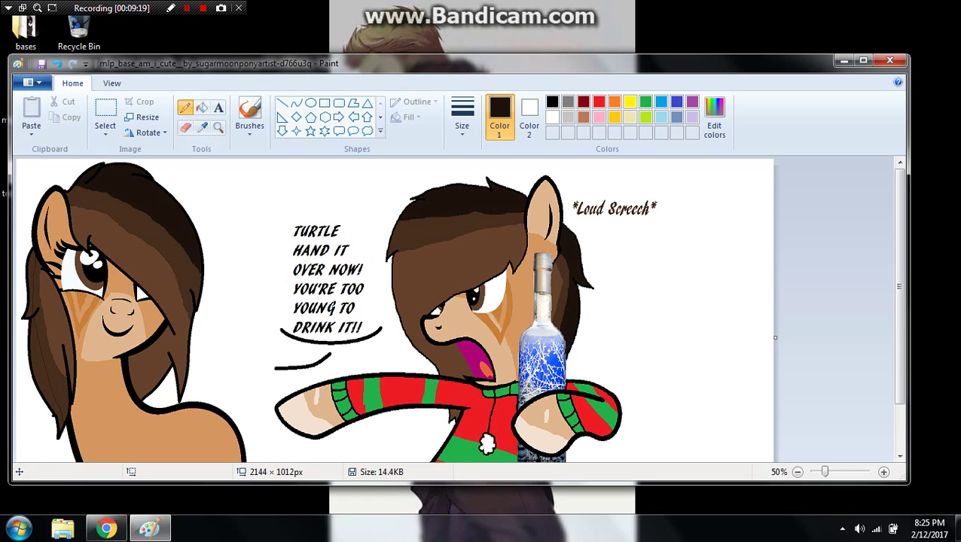
left_click(202, 107)
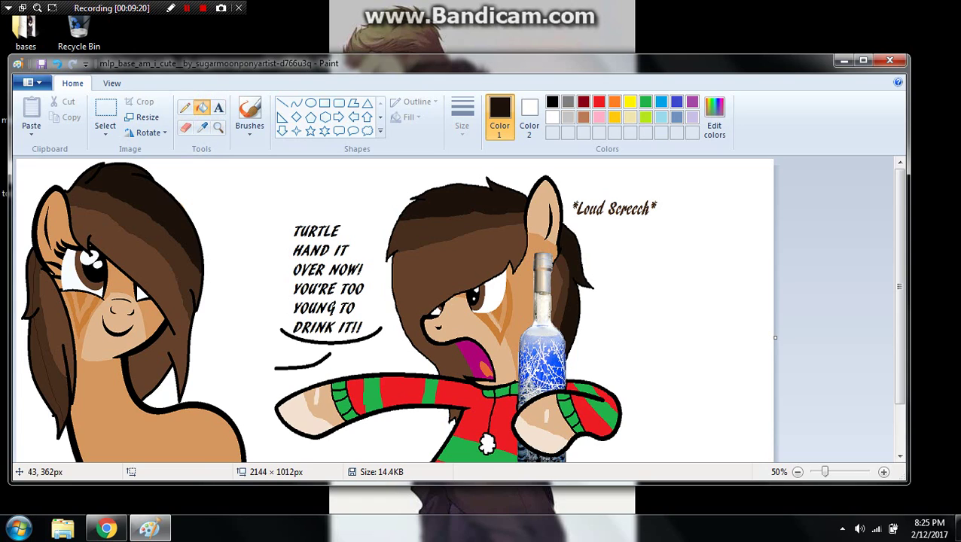
left_click(33, 348)
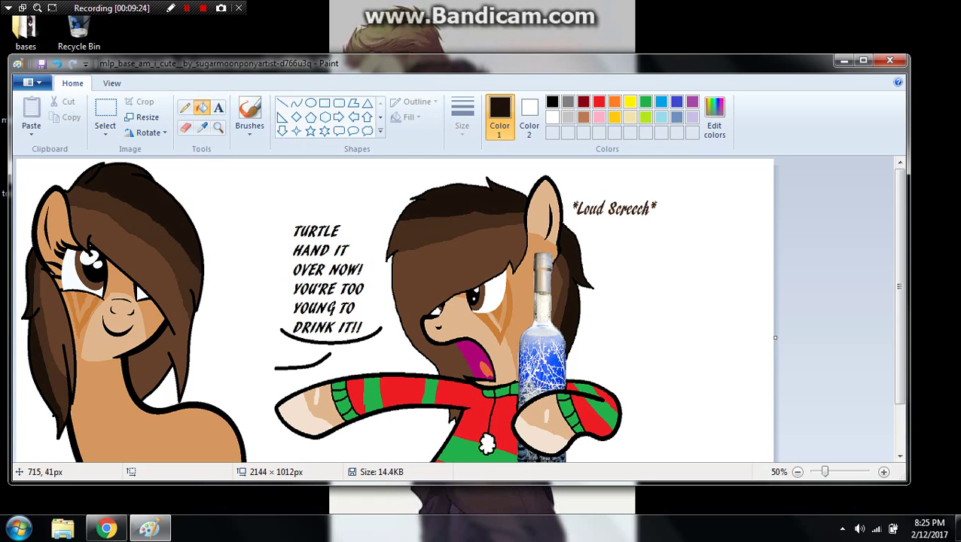
- Shrink the canvas to 640 px wide to cut off the reference pony, and fill the remaining white leg areas with the body's tan
left_click(217, 128)
right_click(250, 223)
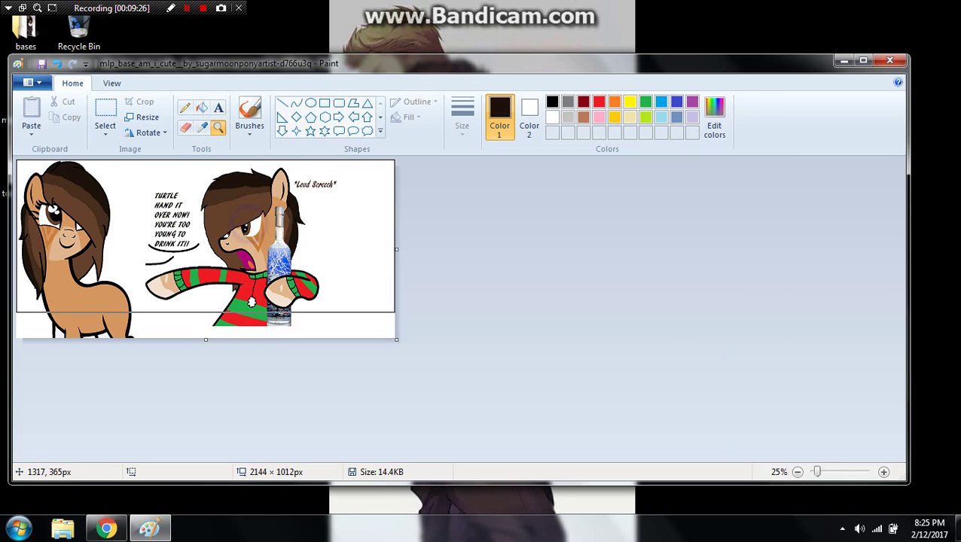
left_click_drag(396, 249, 131, 250)
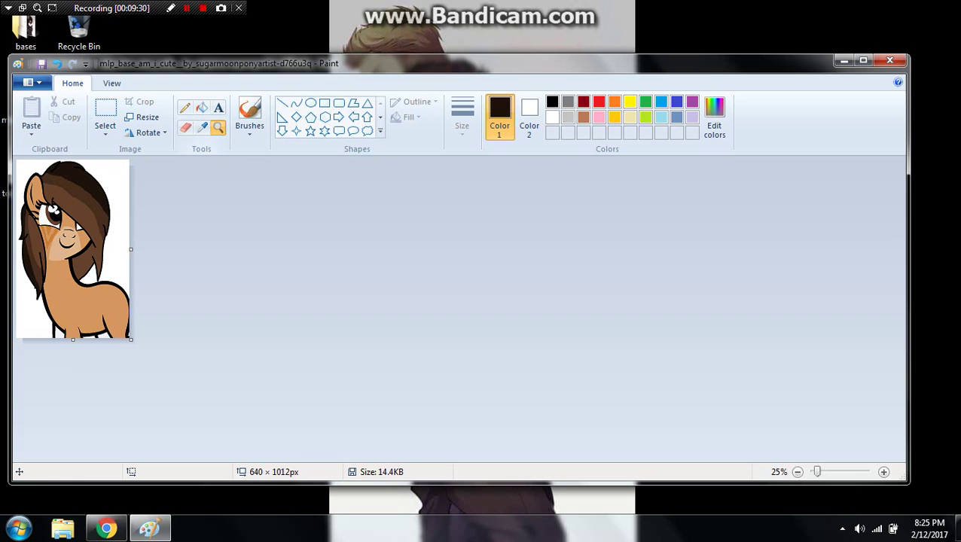
left_click(205, 126)
left_click(99, 312)
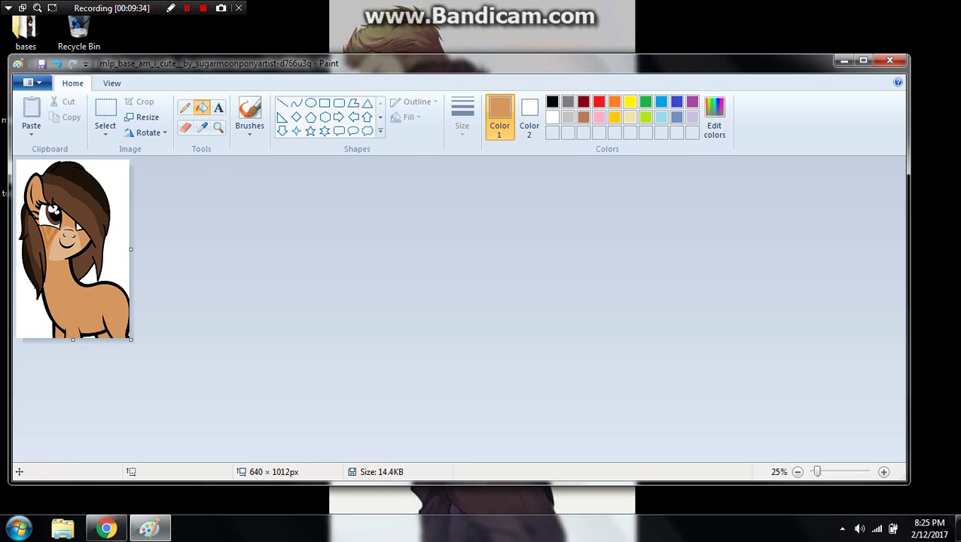
- Close the drawing and save its changes
left_click(889, 60)
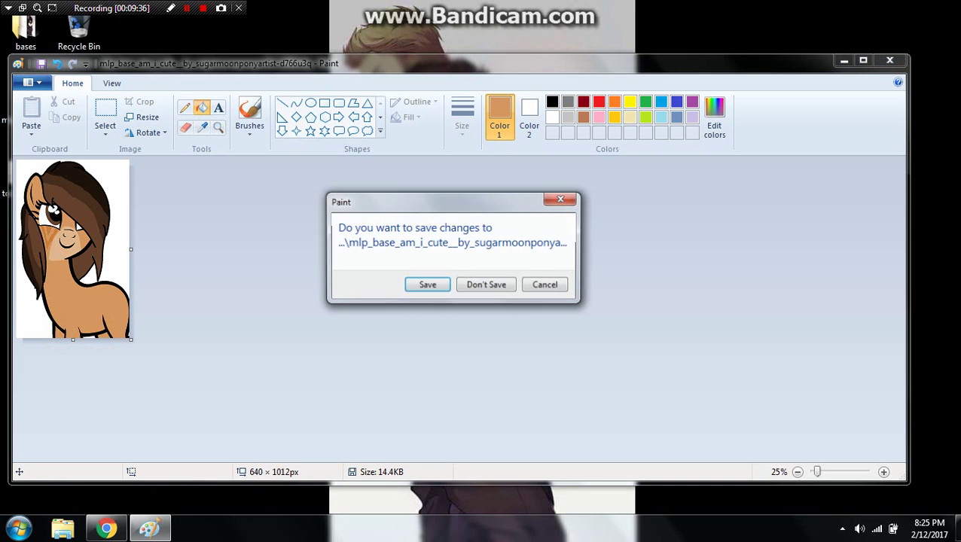
left_click(419, 286)
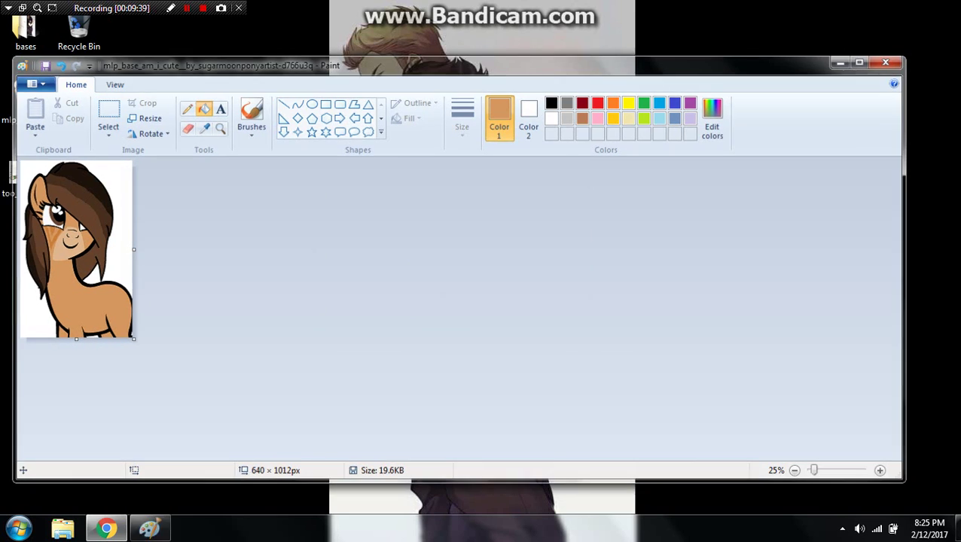